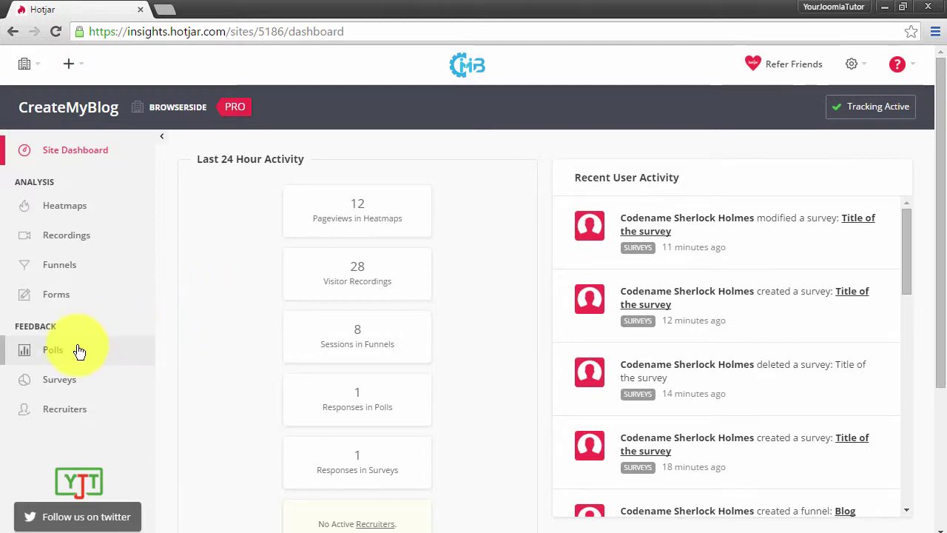
Start a new poll named 'Test poll' and keep English as its language.
click(65, 351)
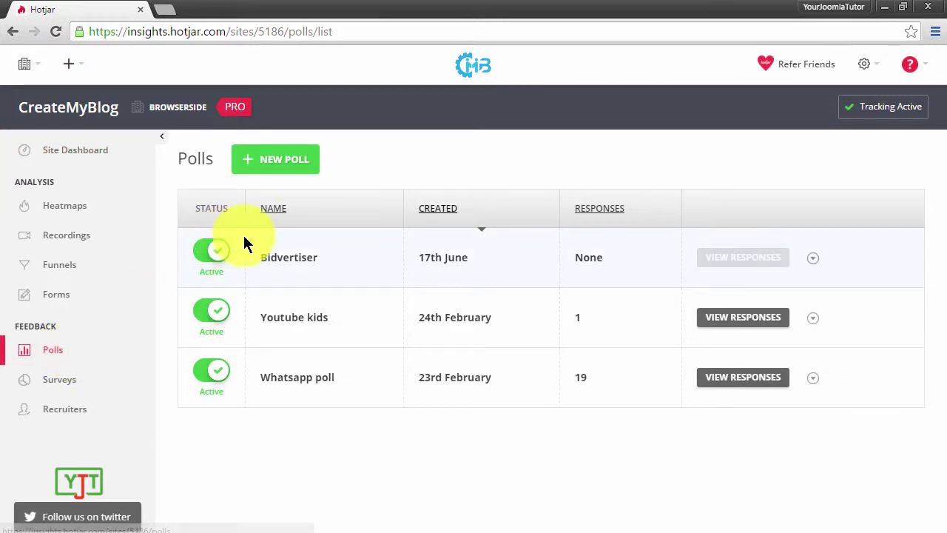
click(280, 173)
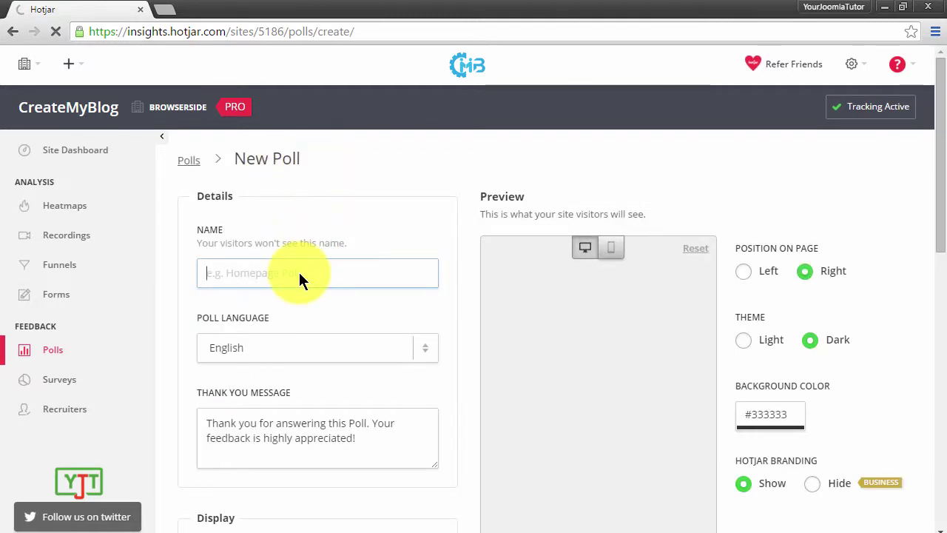
click(299, 272)
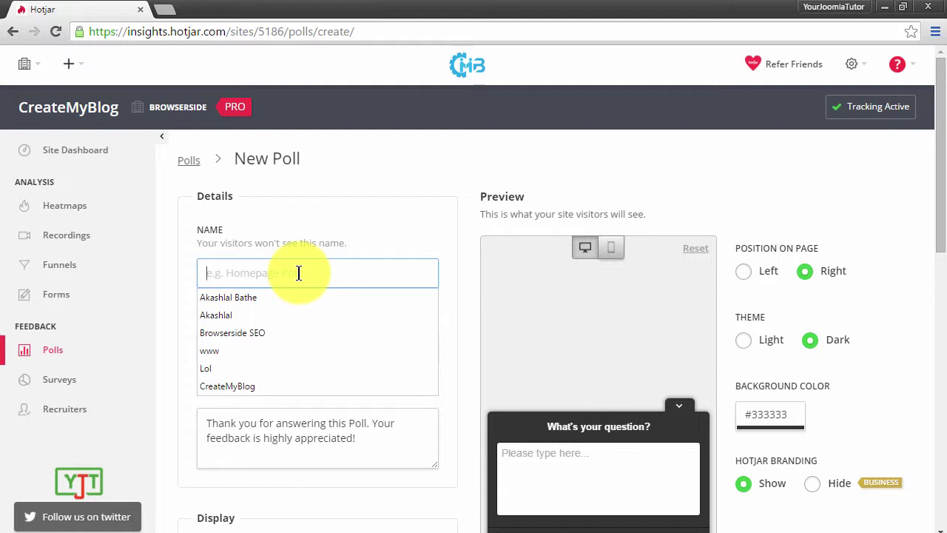
click(299, 273)
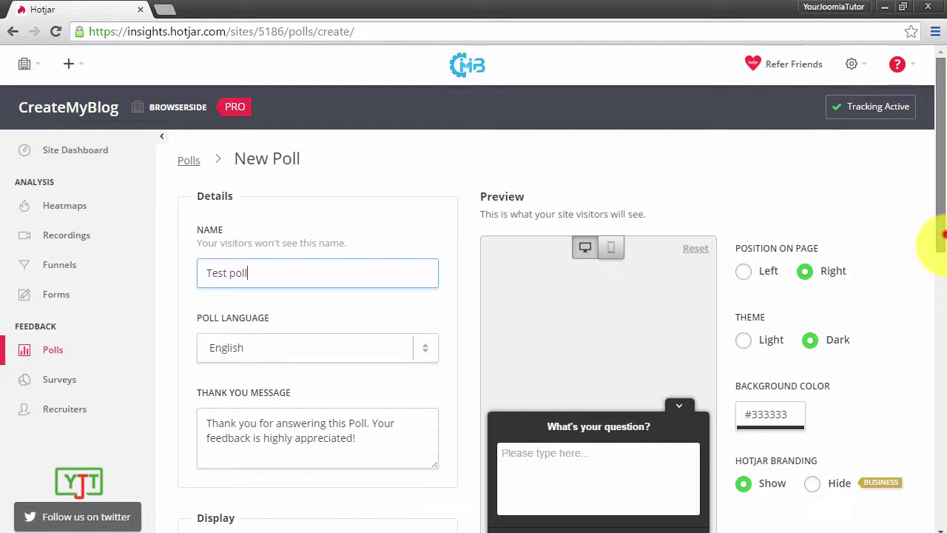
drag(937, 243, 936, 289)
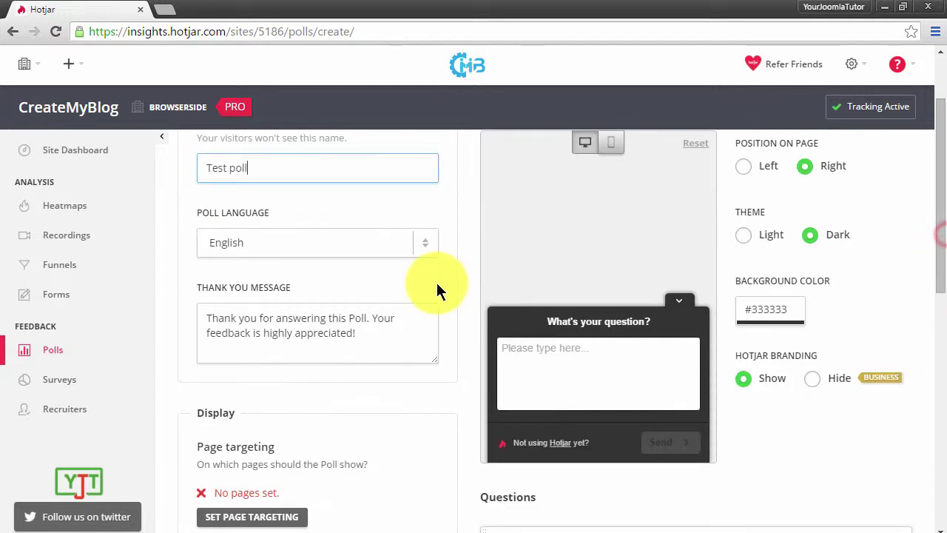
click(302, 247)
click(302, 247)
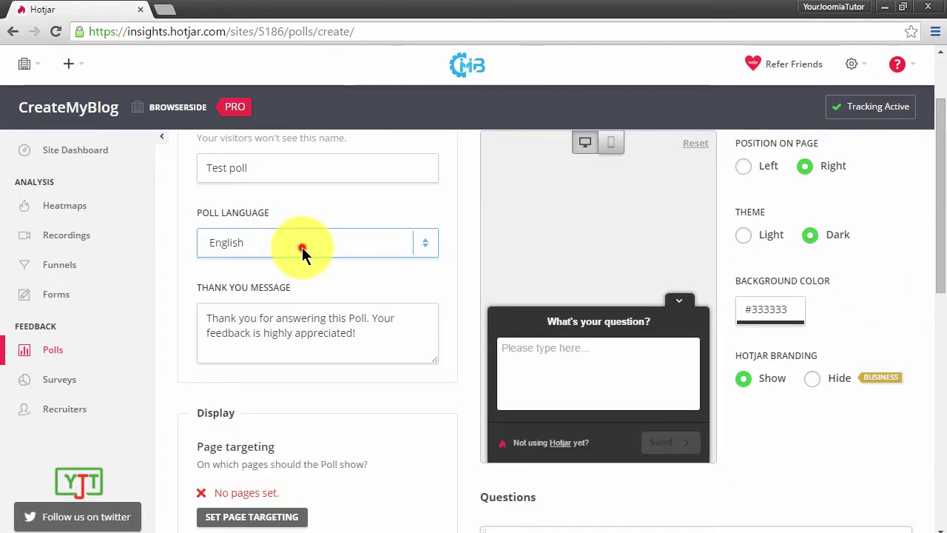
Replace the thank-you message with 'Thank you for answering, come back again'.
triple_click(285, 322)
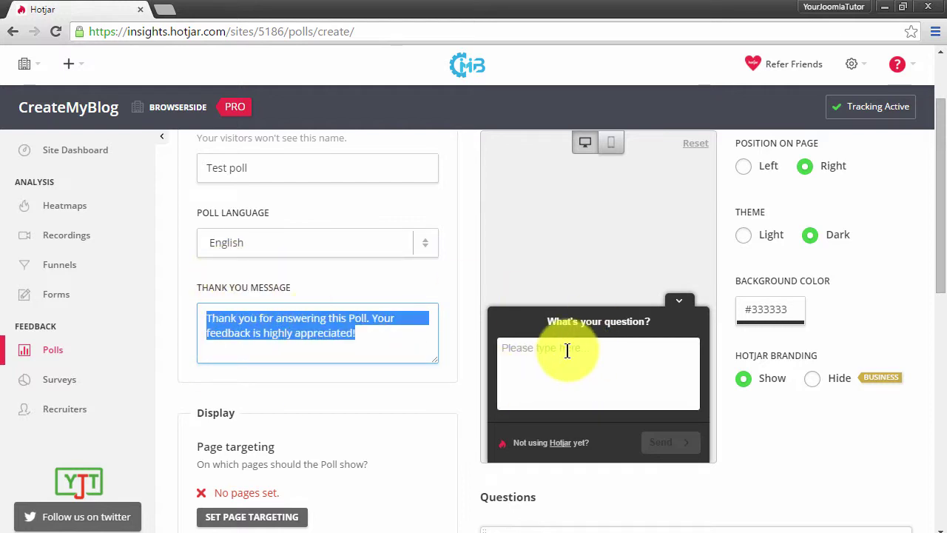
triple_click(252, 319)
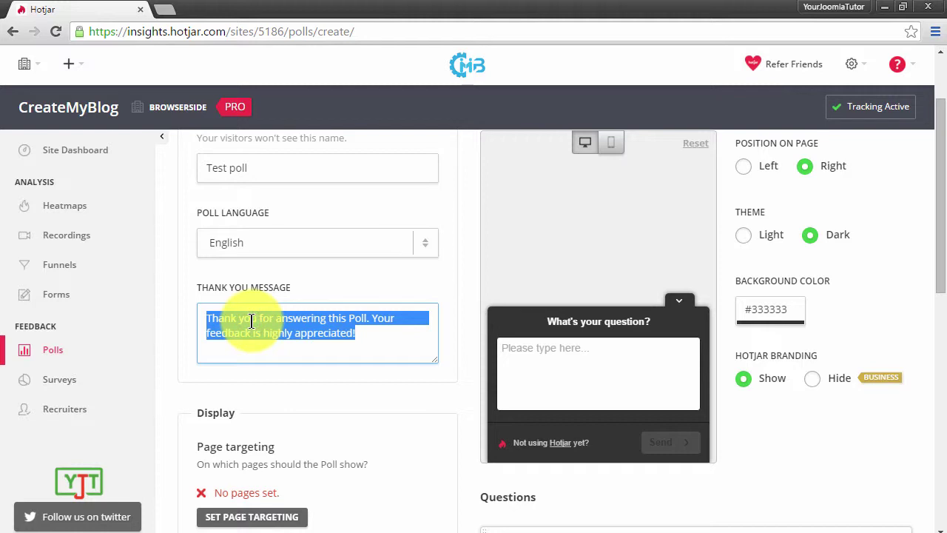
text(T)
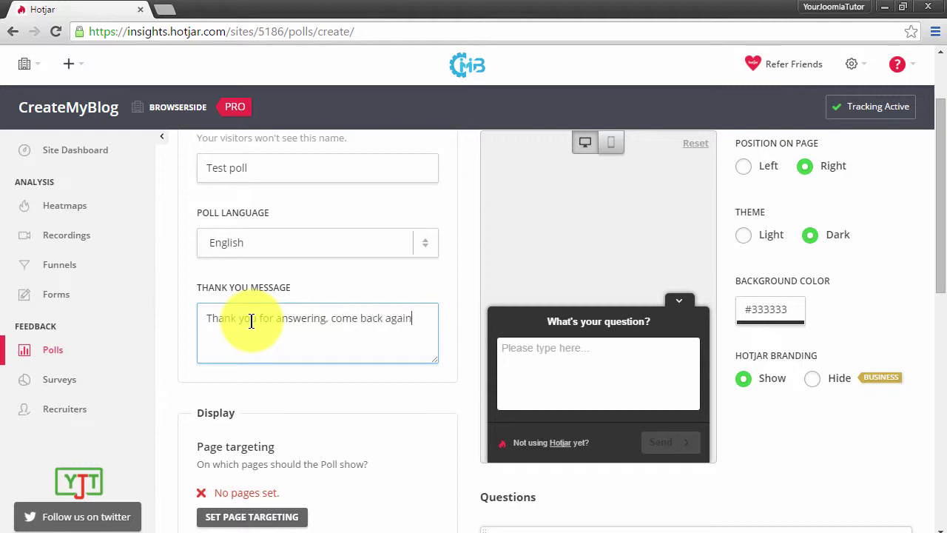
scroll(252, 321, down, 3)
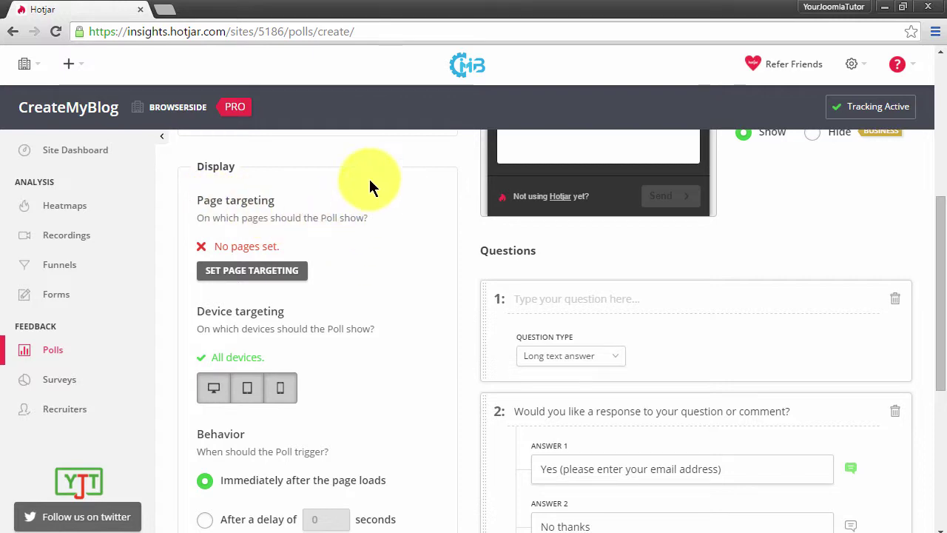
click(257, 271)
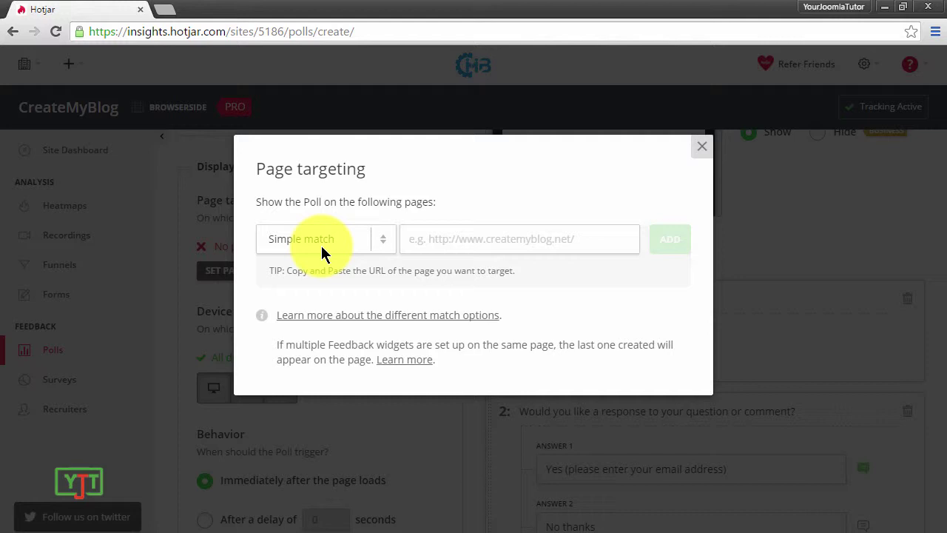
click(348, 239)
click(352, 239)
click(449, 239)
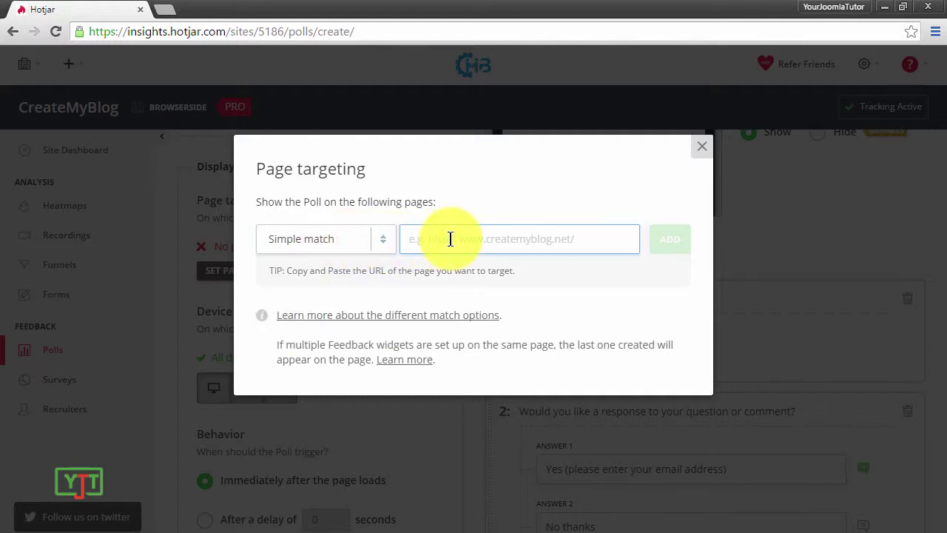
text(http://www.cr)
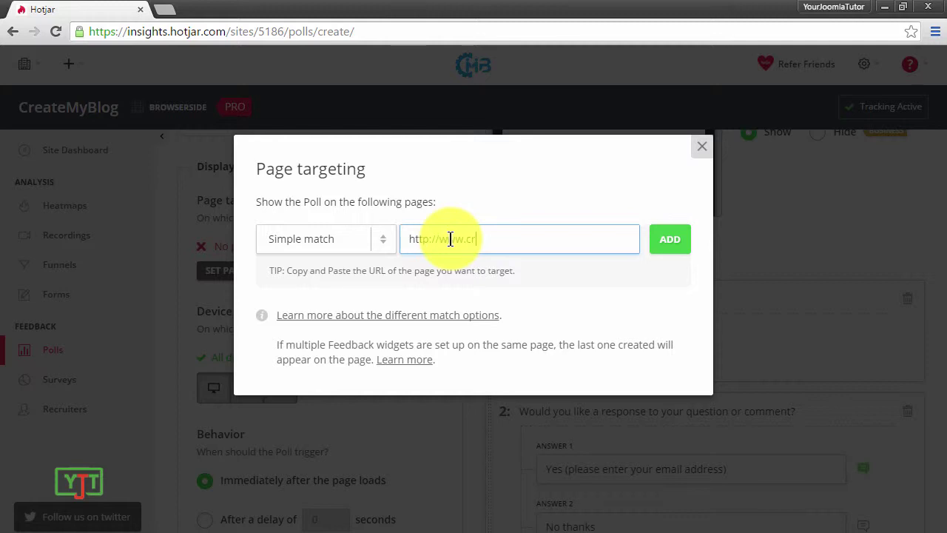
text(eatemyblog.net/)
click(670, 239)
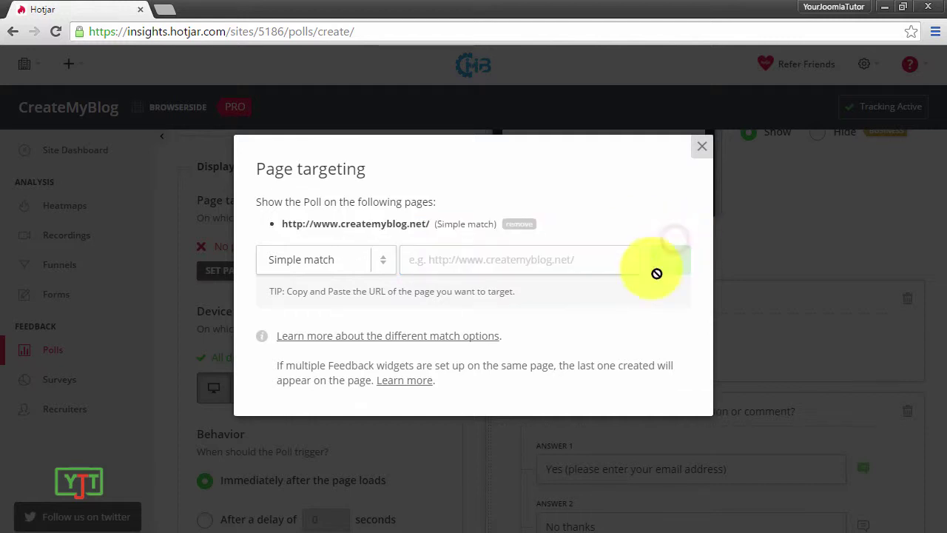
drag(283, 224, 399, 231)
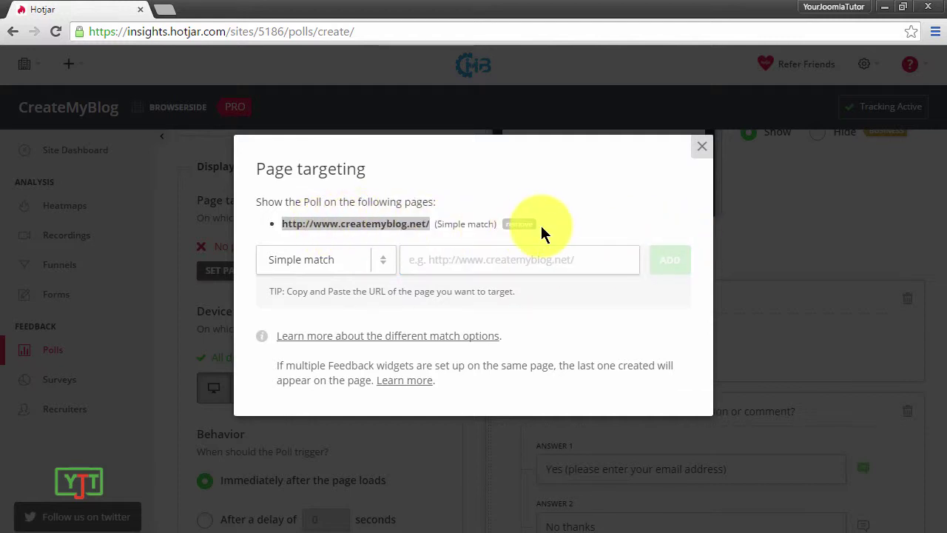
click(702, 160)
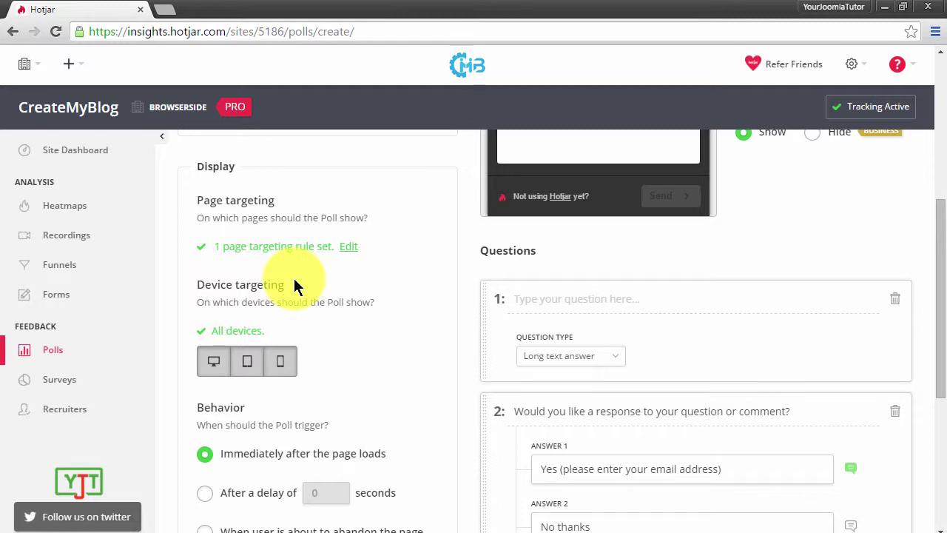
click(215, 366)
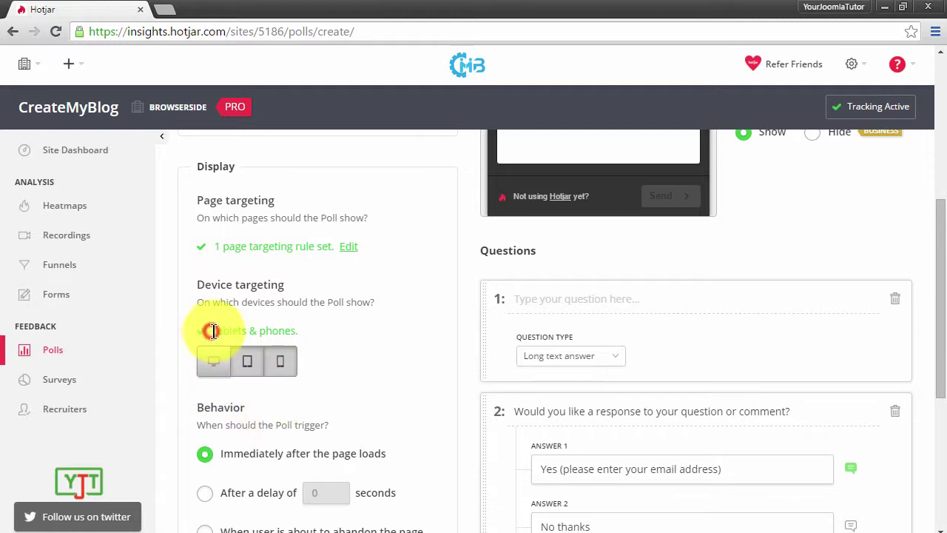
drag(212, 331, 299, 333)
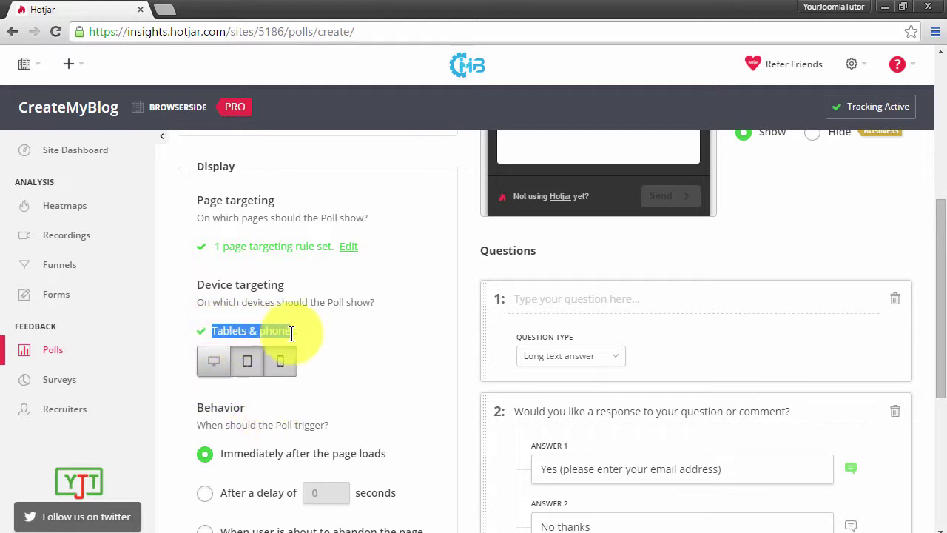
click(218, 363)
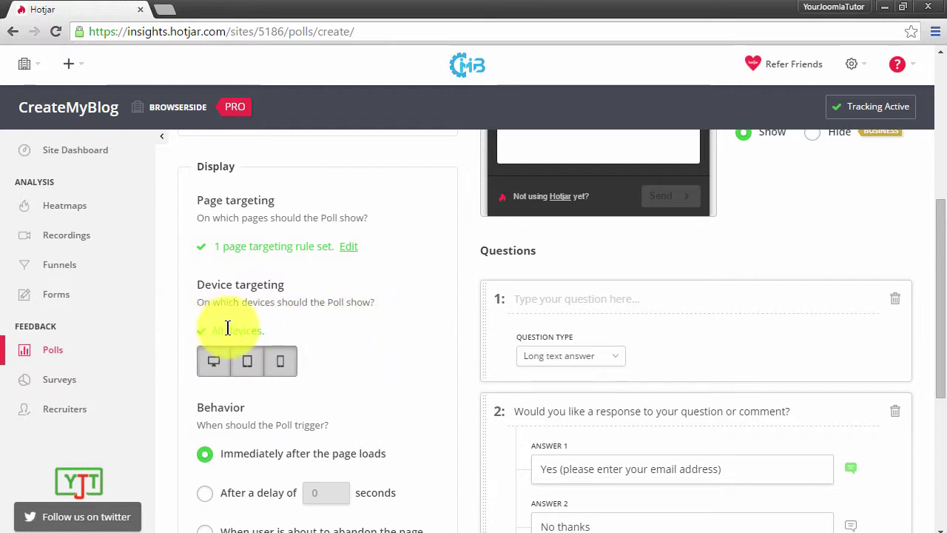
scroll(362, 335, down, 3)
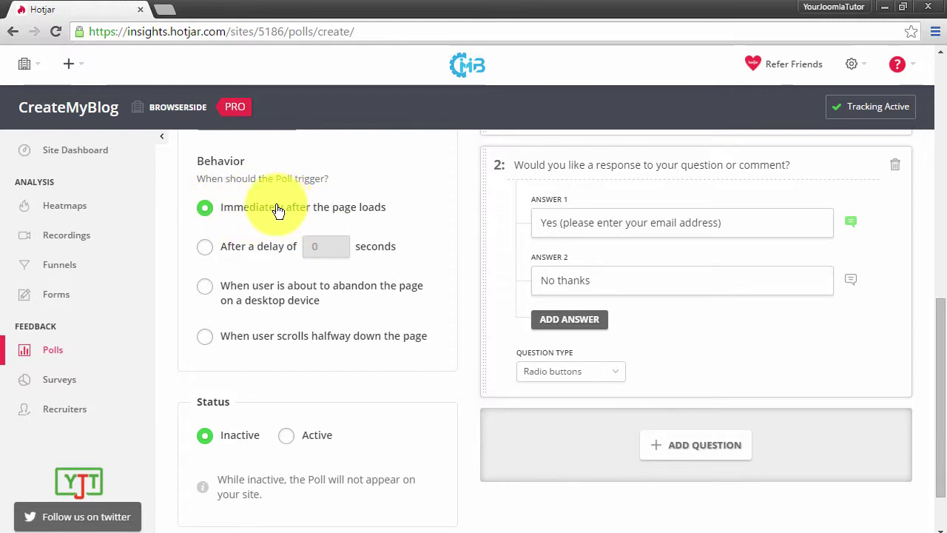
click(252, 248)
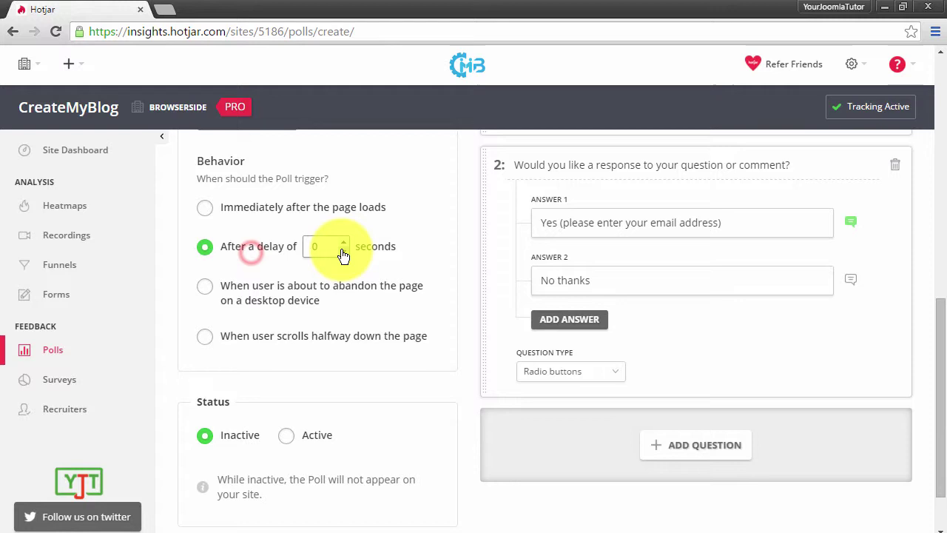
click(343, 243)
click(344, 244)
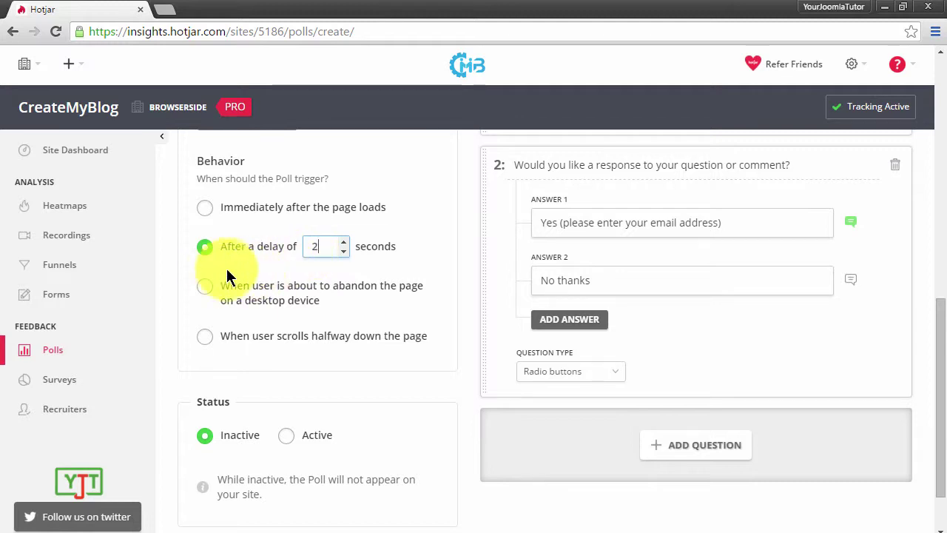
click(207, 286)
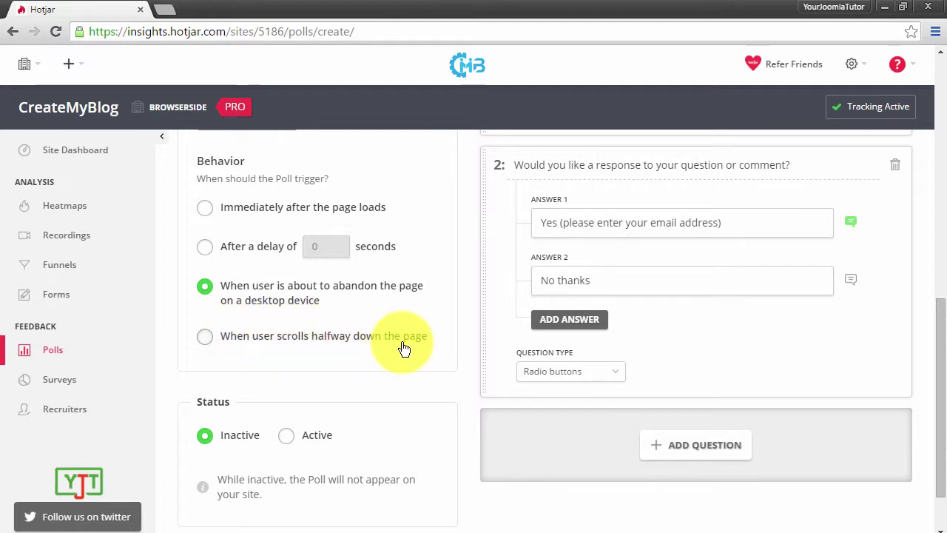
click(364, 346)
click(243, 213)
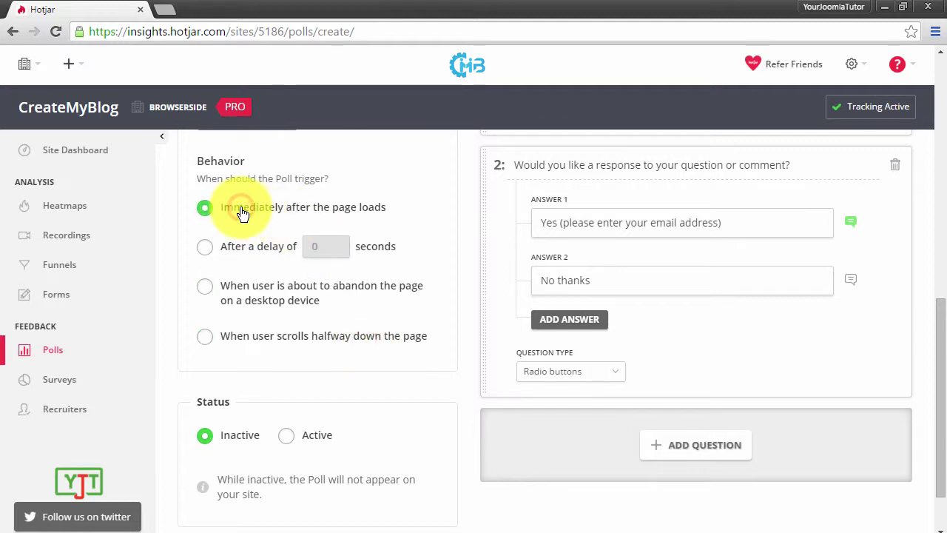
scroll(431, 398, down, 1)
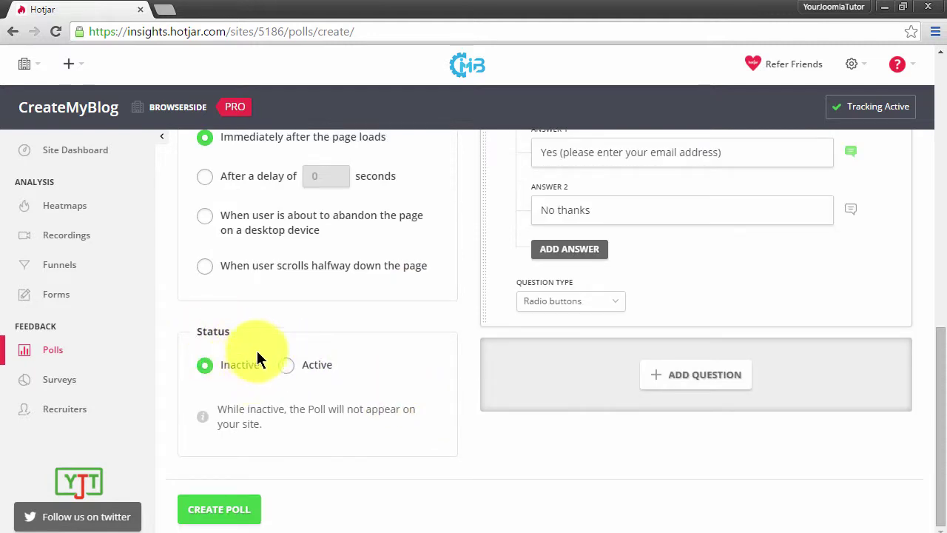
Switch the Test poll's Status radio button from Inactive to Active.
click(313, 366)
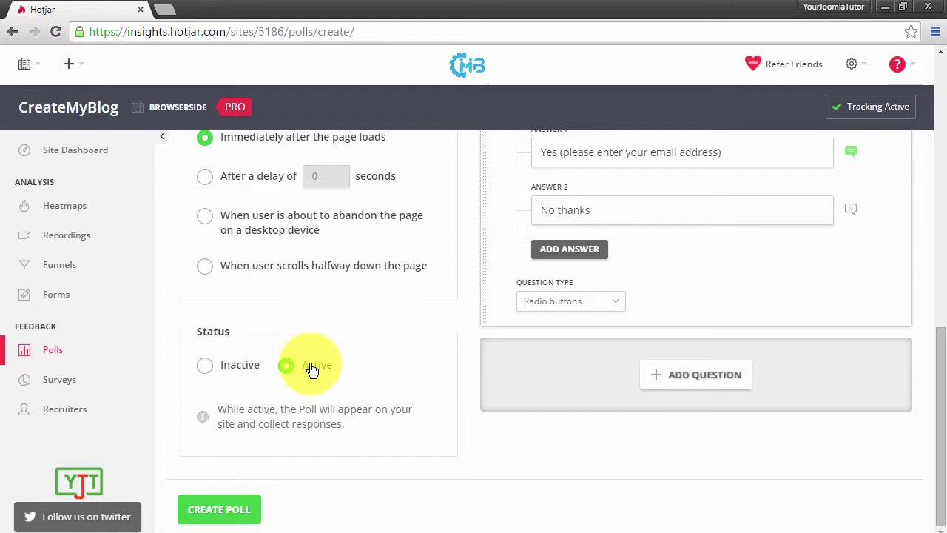
click(234, 374)
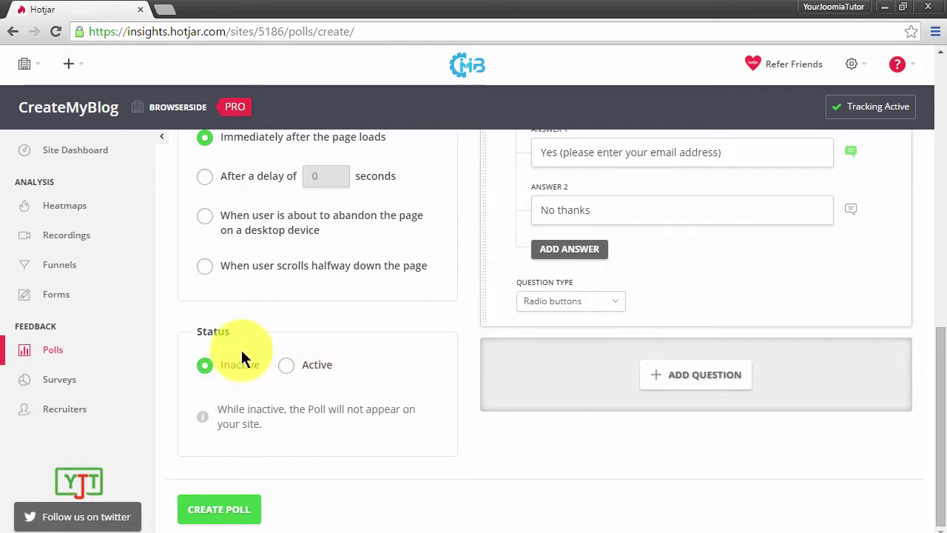
click(324, 370)
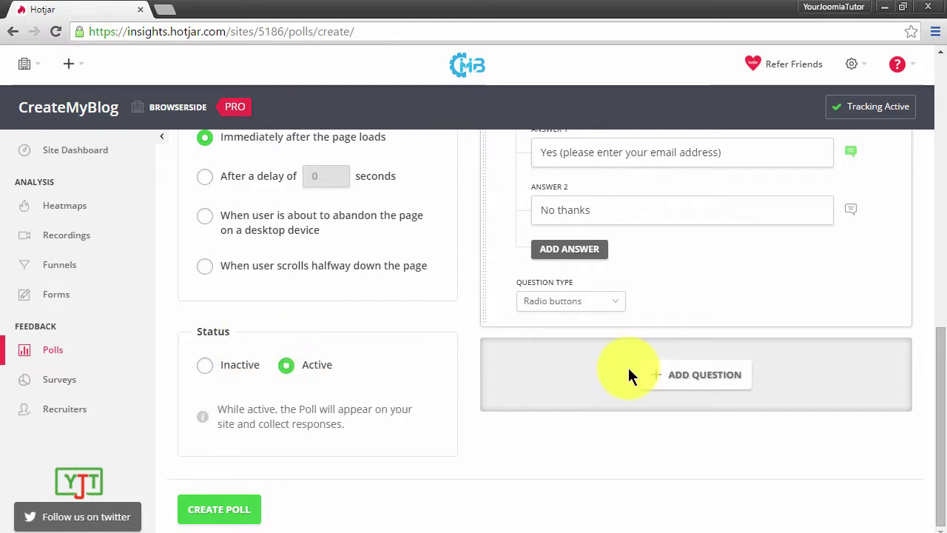
scroll(739, 375, up, 8)
Check the poll preview on phone and desktop, keeping the poll positioned on the right.
scroll(739, 296, up, 3)
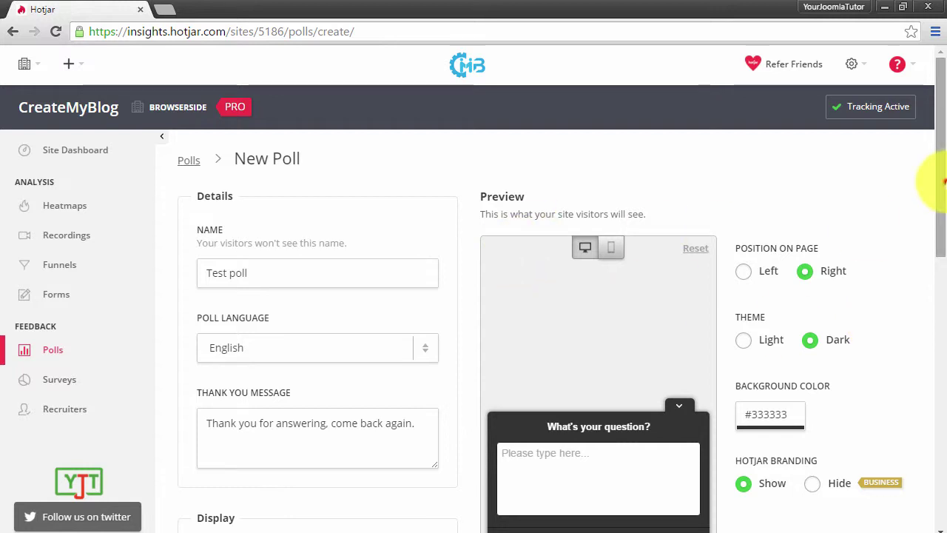
scroll(797, 221, down, 1)
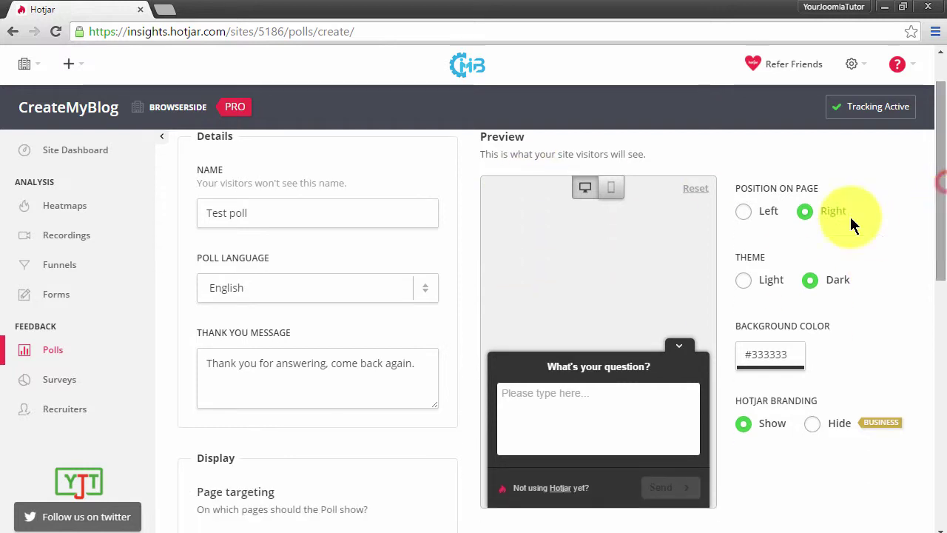
click(610, 189)
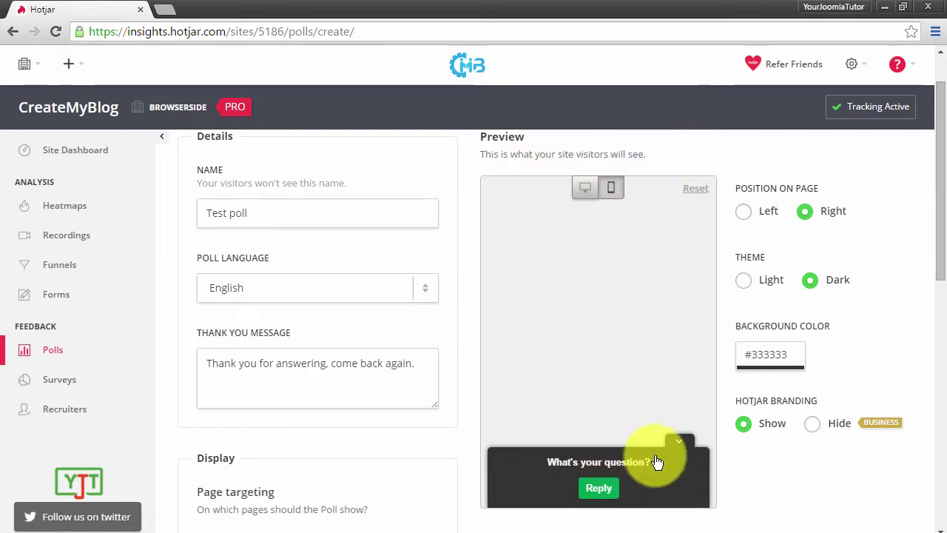
click(584, 190)
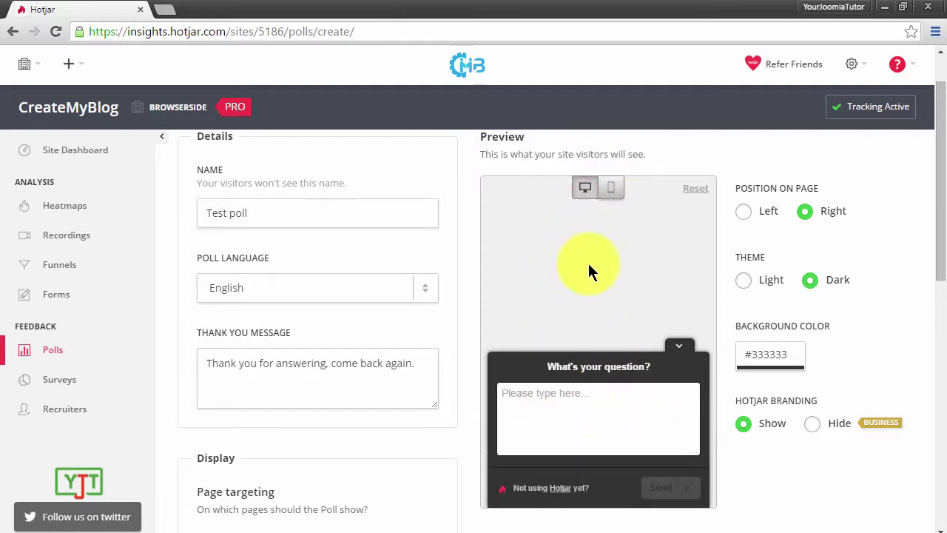
click(763, 215)
click(833, 212)
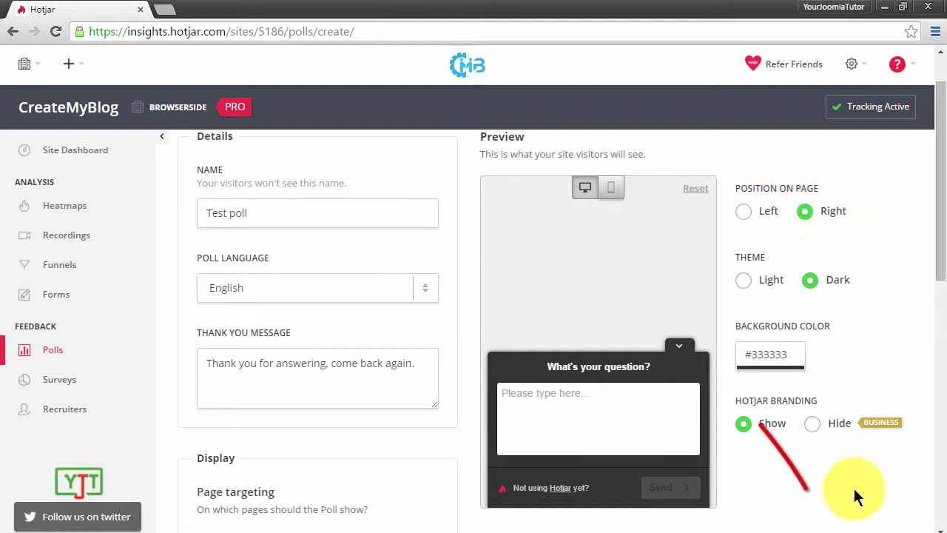
mouse_move(857, 497)
mouse_down()
mouse_move(919, 481)
mouse_move(803, 507)
mouse_up()
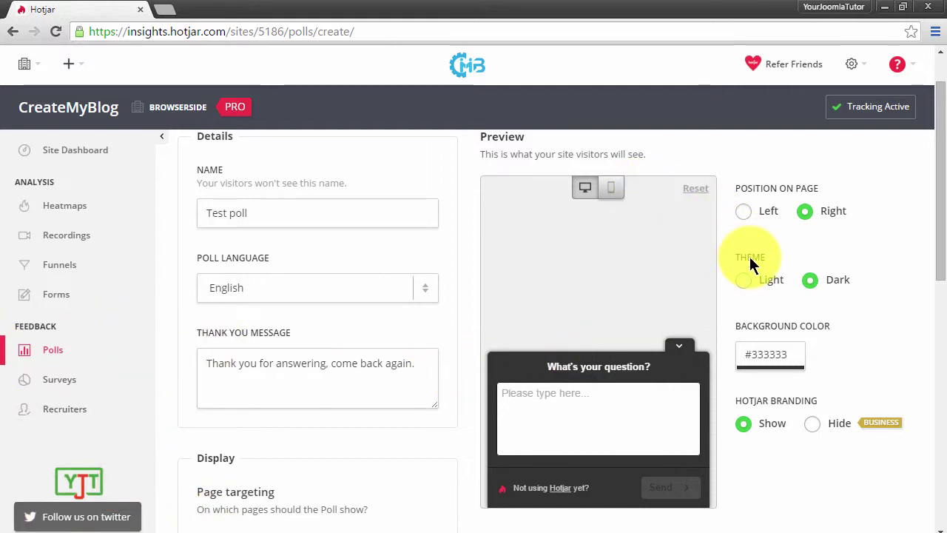
Set the Light theme with a pure red #ff0000 background colour.
click(744, 279)
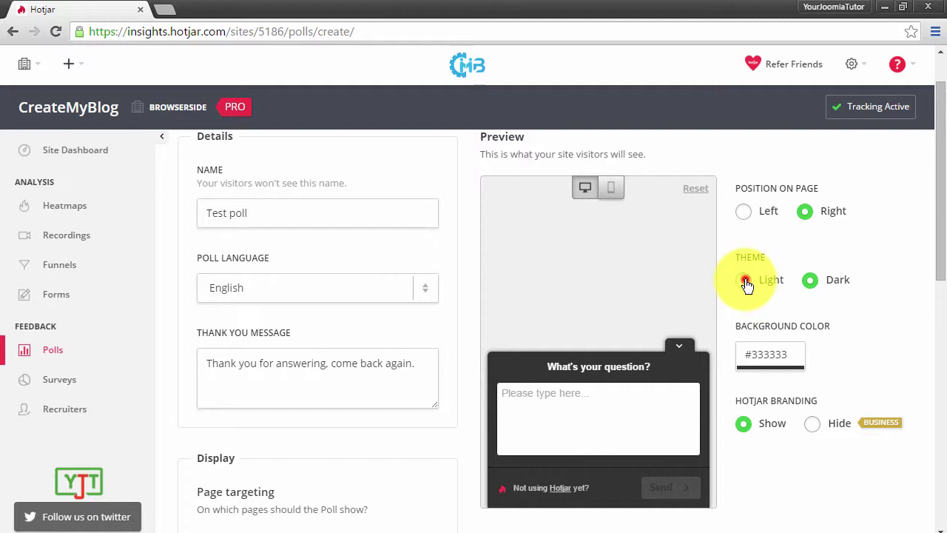
click(811, 281)
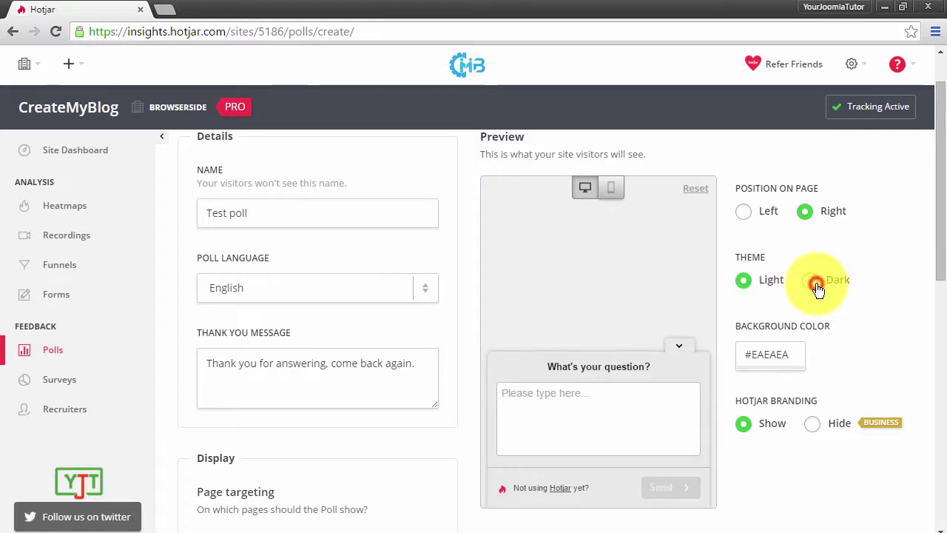
click(782, 354)
click(813, 380)
click(812, 378)
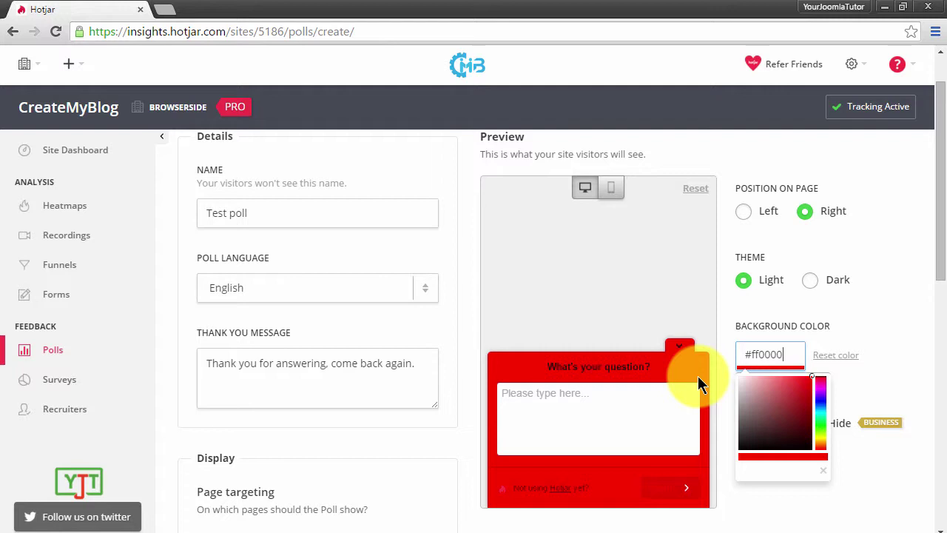
click(640, 421)
click(872, 332)
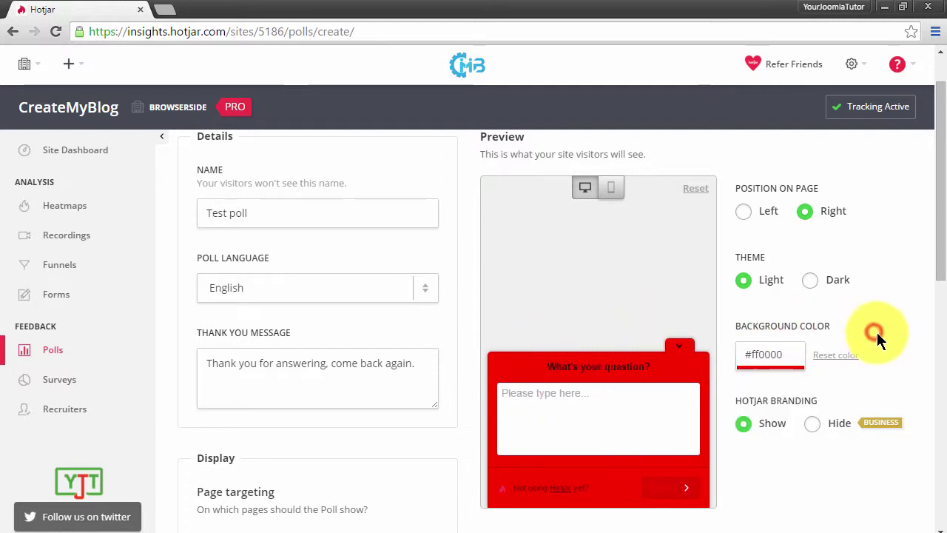
scroll(877, 332, down, 3)
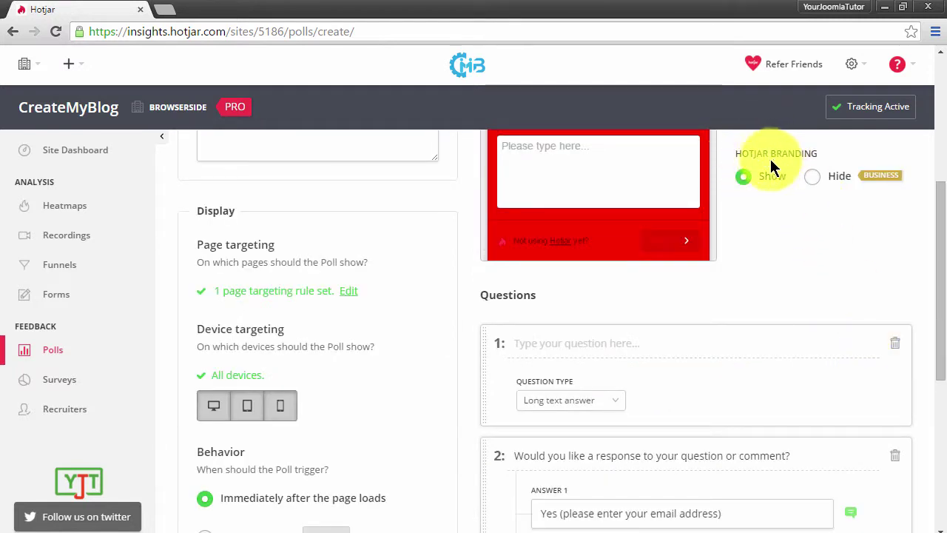
click(826, 178)
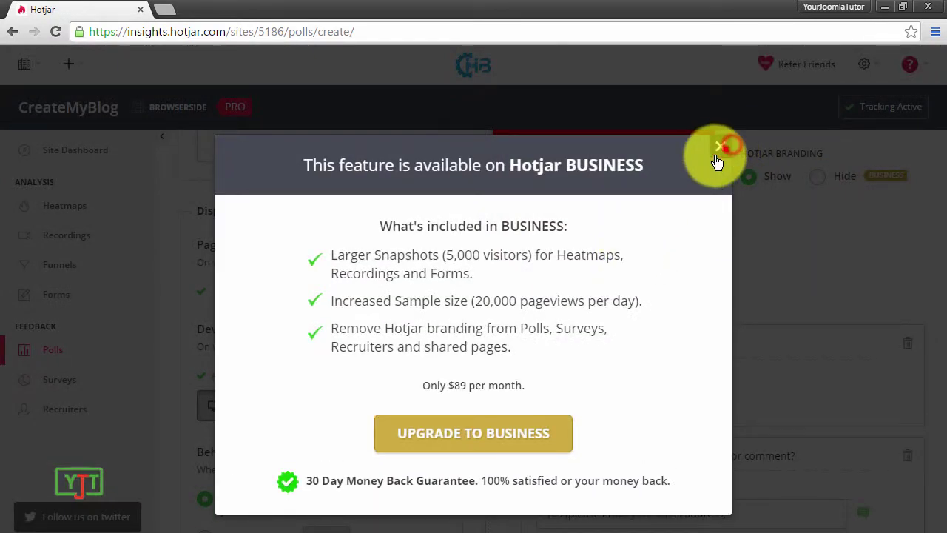
click(718, 148)
drag(513, 241, 634, 296)
scroll(782, 299, down, 1)
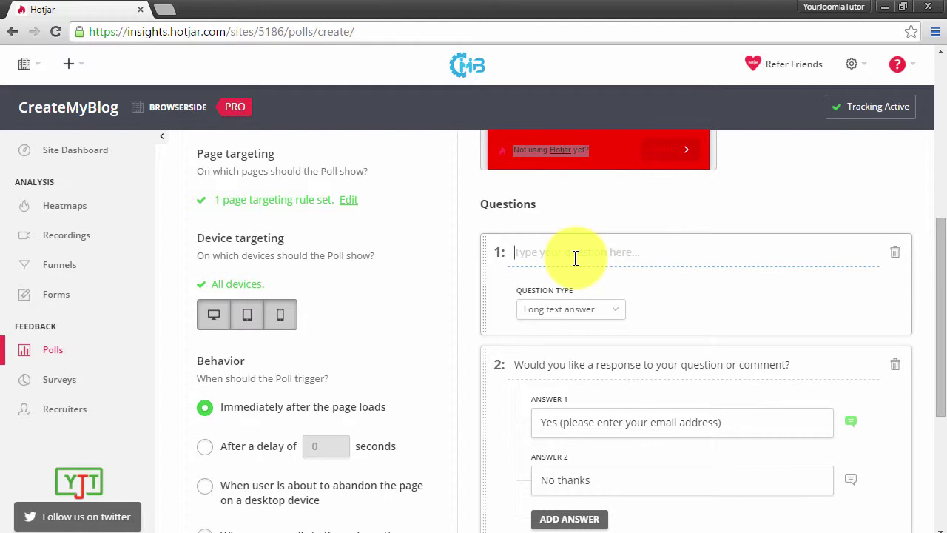
Title question 1 'A long question'.
text(A long question)
drag(930, 312, 941, 337)
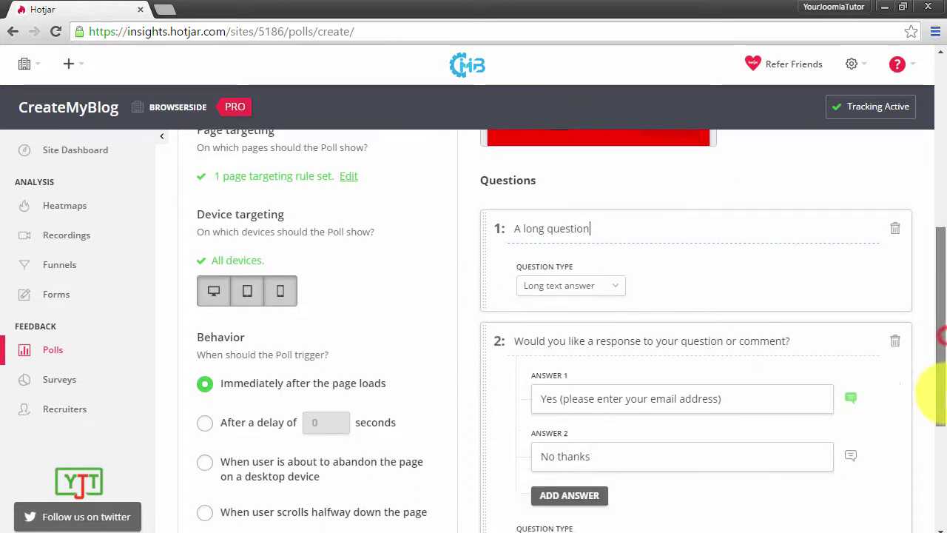
drag(937, 392, 938, 403)
click(600, 359)
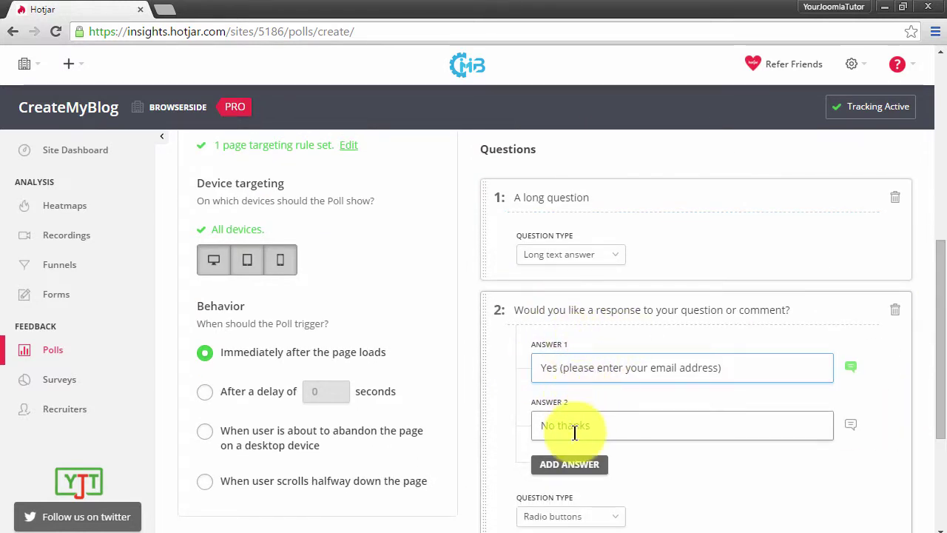
Add radio-button question 3 'Single answer question' with first answer 'one'.
scroll(594, 359, down, 3)
click(674, 382)
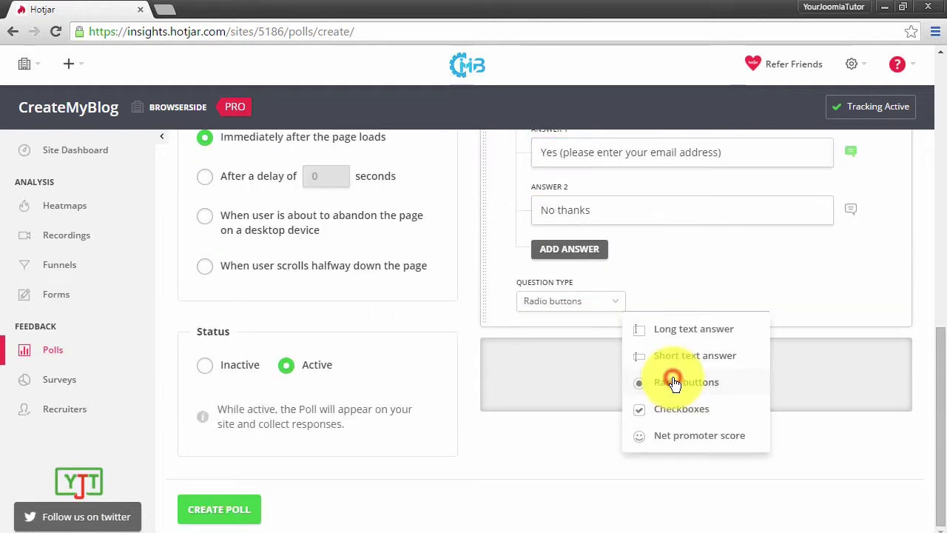
click(678, 385)
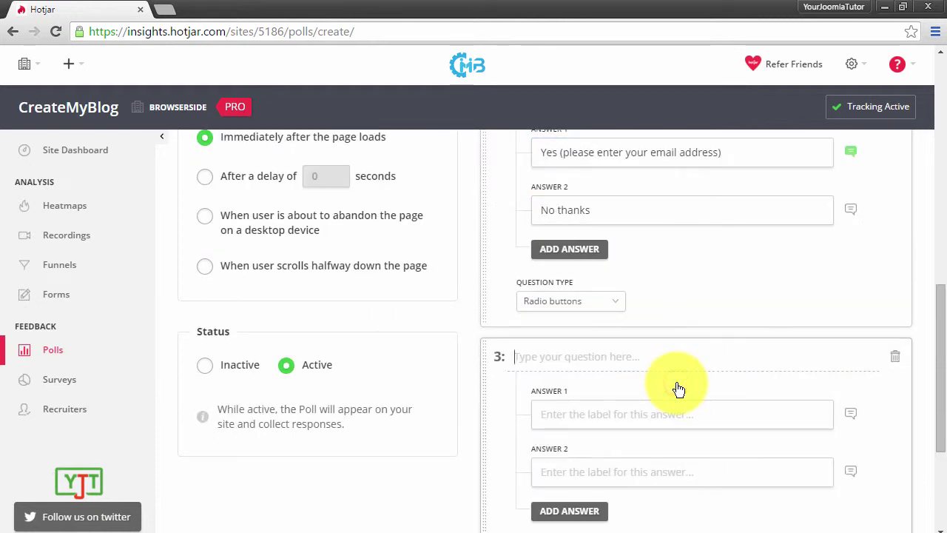
scroll(676, 380, down, 1)
text(Single answer question)
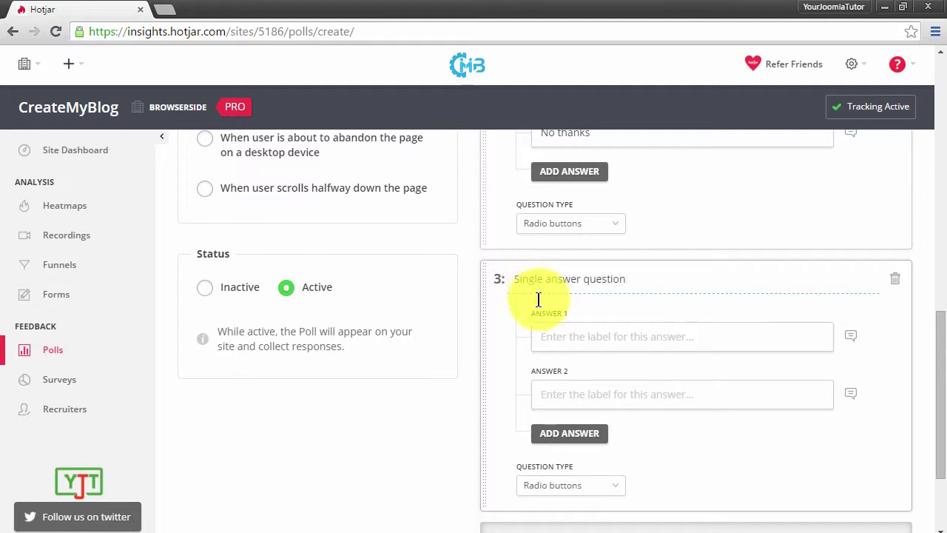
click(584, 338)
text(one)
key(Tab)
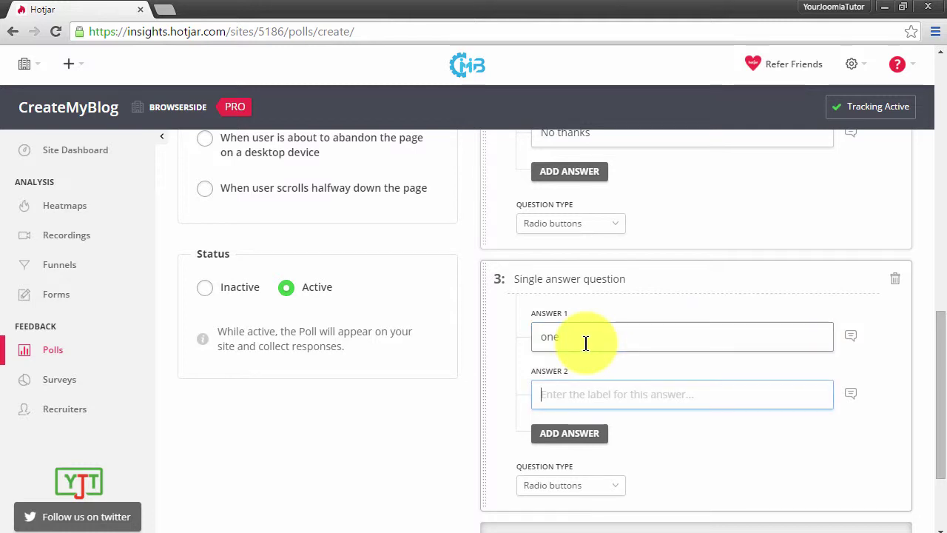
Enter answer 'two' for question 3 and add checkbox question 4 'Choose at least one'.
text(two)
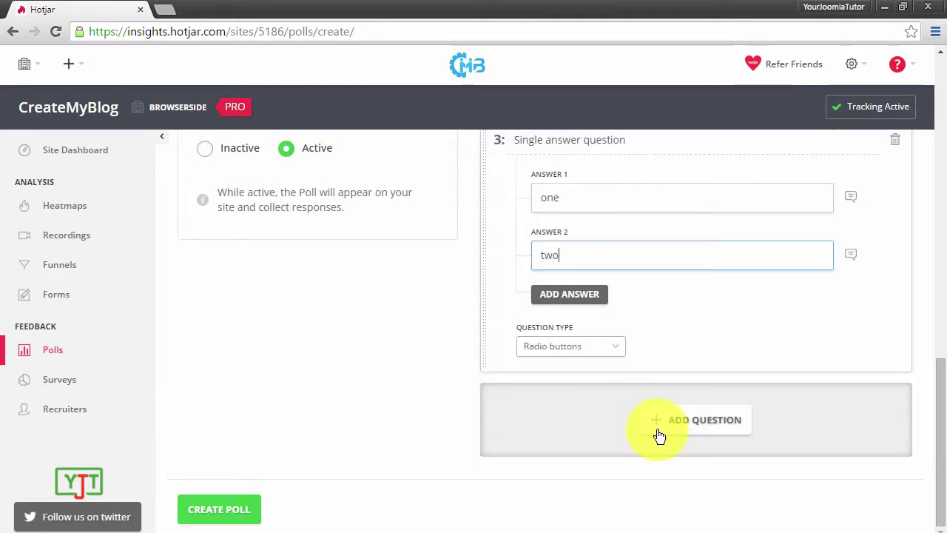
click(681, 414)
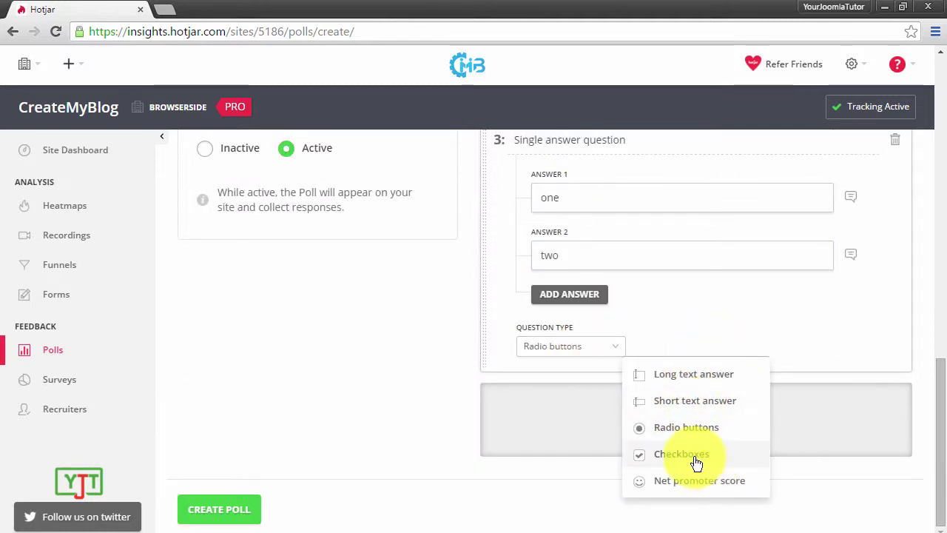
click(696, 460)
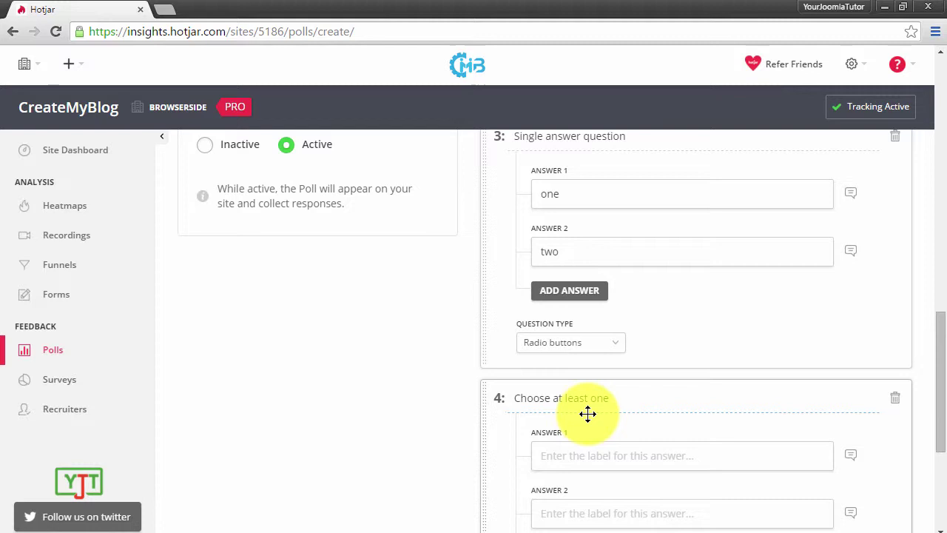
click(609, 455)
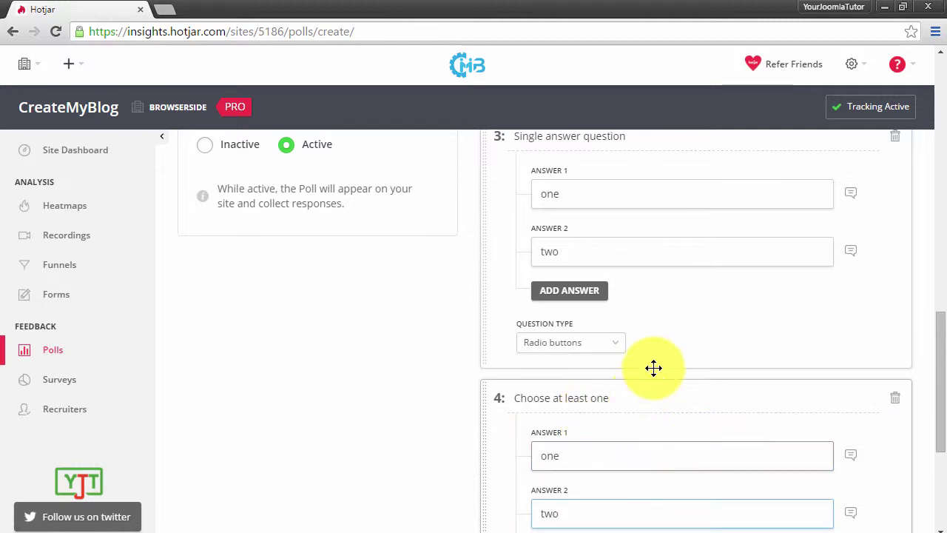
scroll(653, 368, down, 4)
Add net promoter score question 5 'Rate us' and begin relabelling its low score.
click(678, 424)
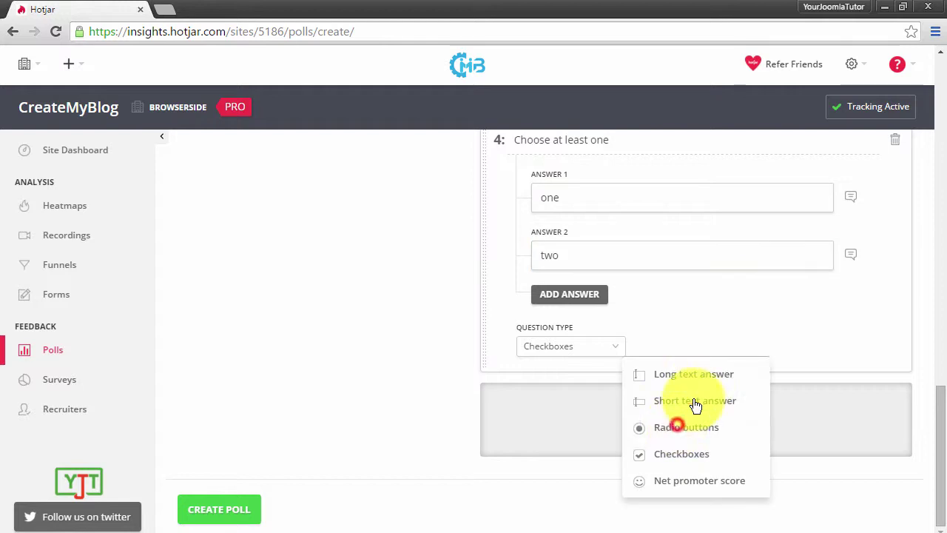
click(700, 481)
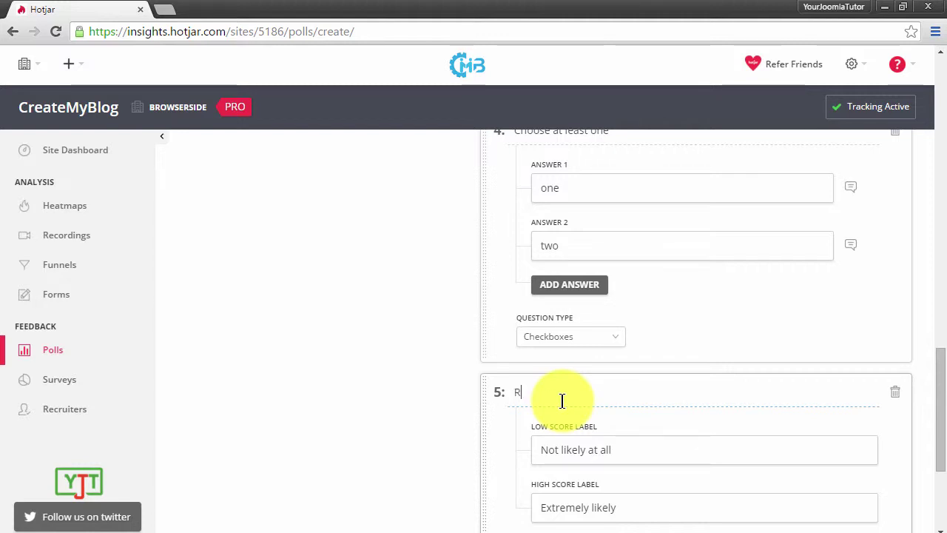
text(Rate us)
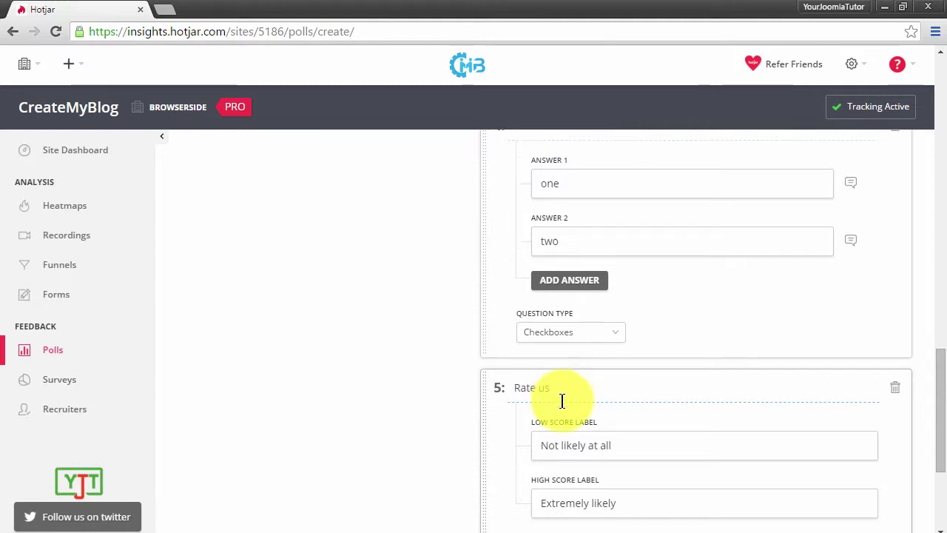
scroll(562, 399, down, 1)
triple_click(578, 366)
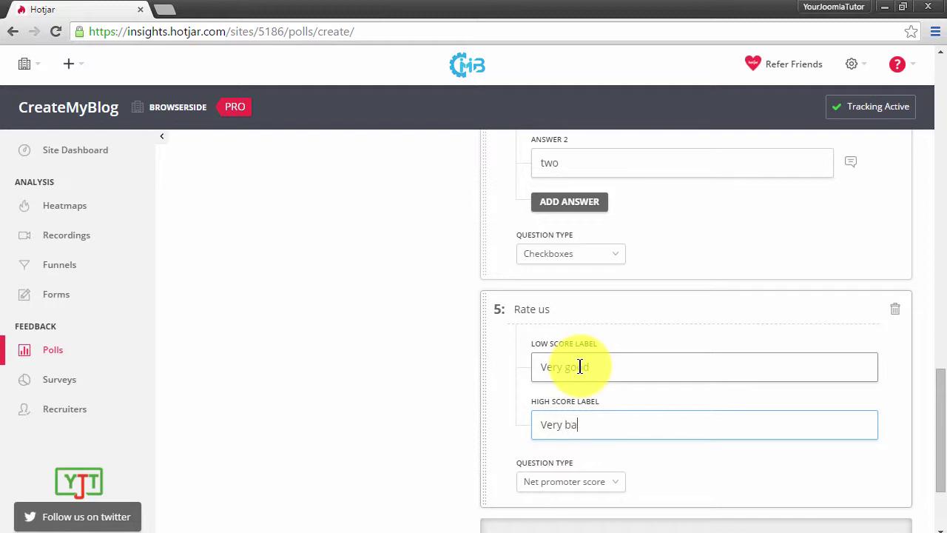
Type a test answer into the preview's long question and send it.
scroll(666, 388, down, 2)
scroll(634, 382, up, 10)
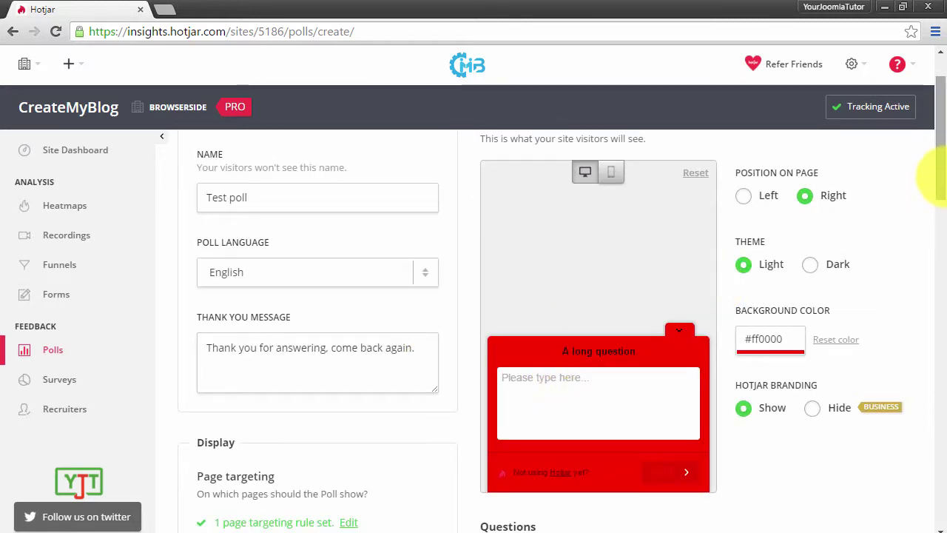
drag(938, 178, 938, 241)
scroll(937, 190, up, 2)
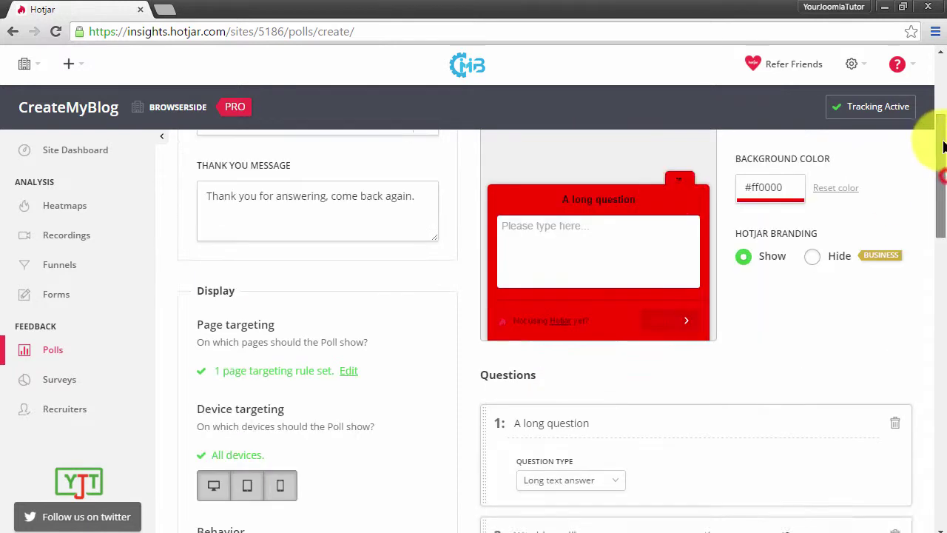
click(611, 289)
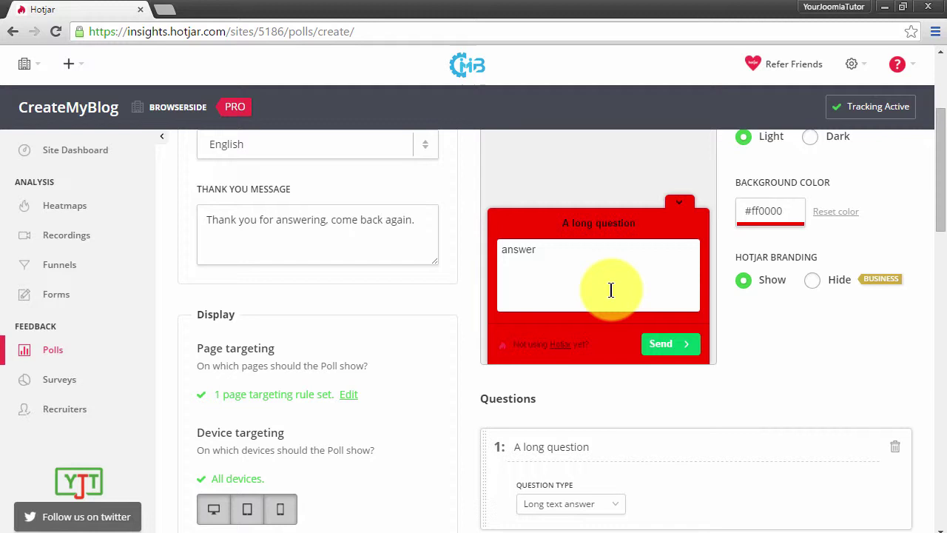
click(668, 343)
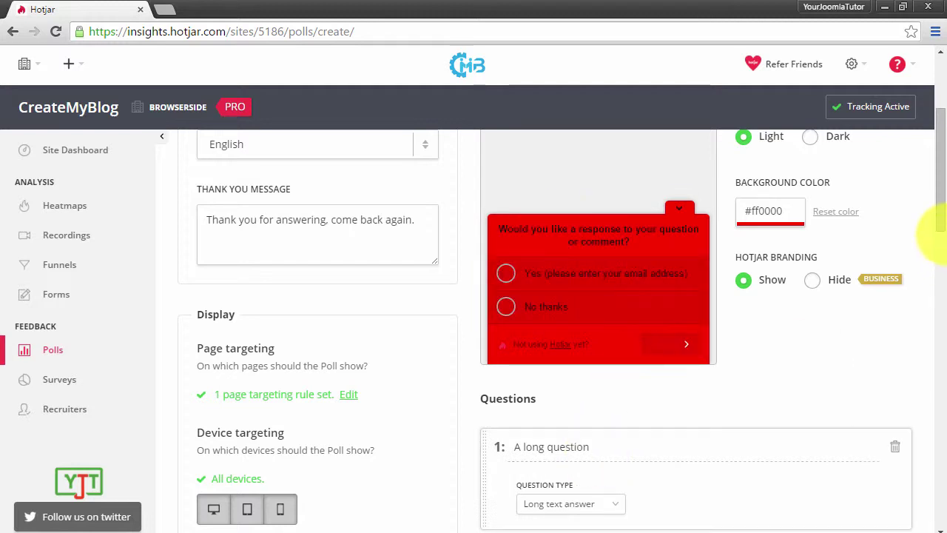
scroll(931, 266, down, 2)
drag(943, 231, 935, 186)
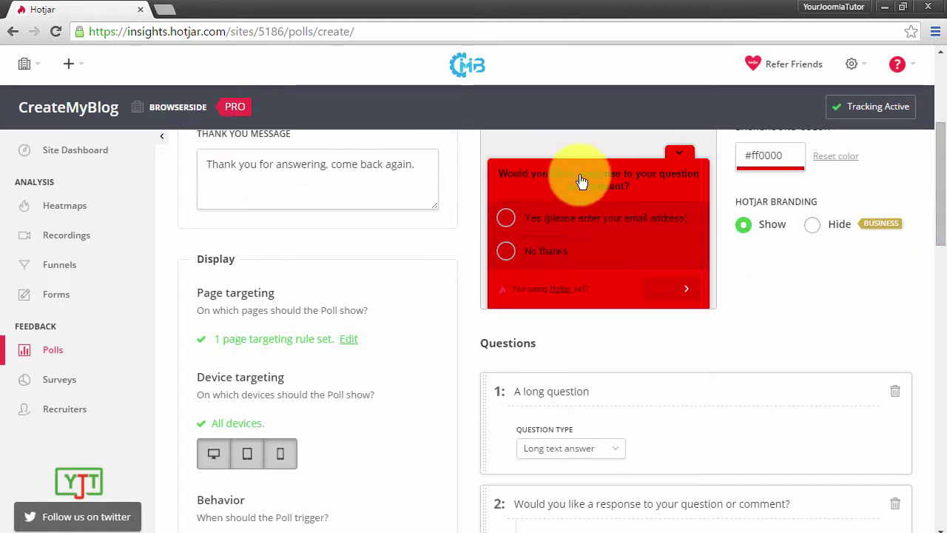
scroll(930, 211, up, 1)
Toggle the theme, then tint the background from black to dark red #331a1a.
click(806, 164)
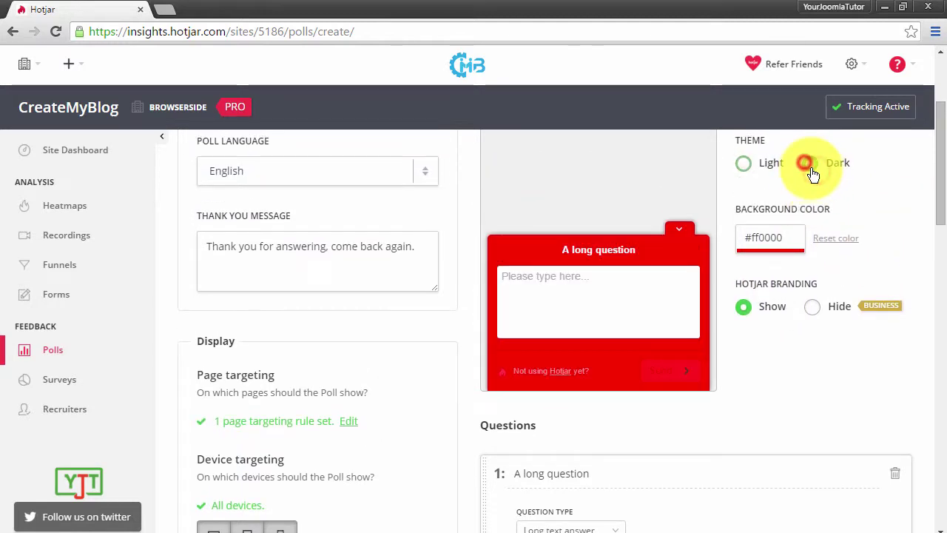
click(743, 164)
click(770, 238)
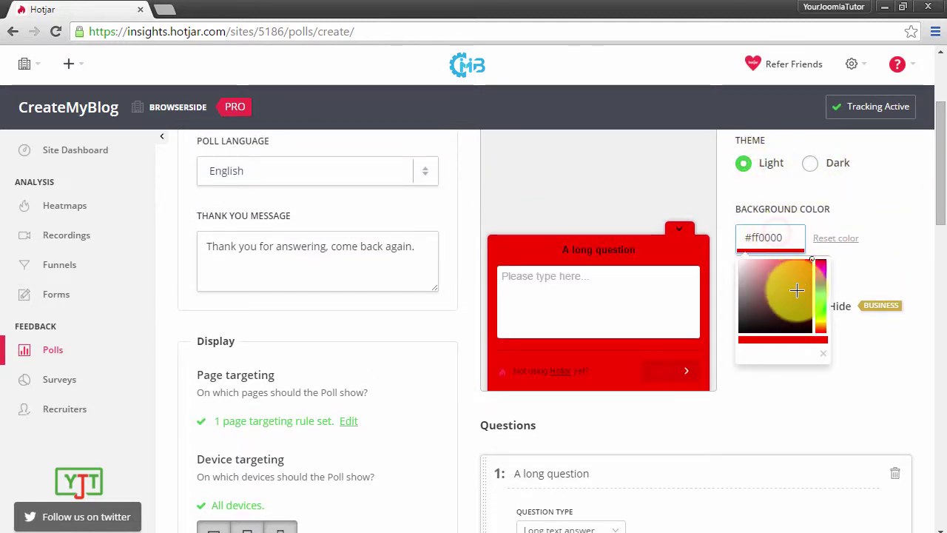
click(774, 335)
drag(777, 330, 748, 313)
drag(940, 195, 893, 203)
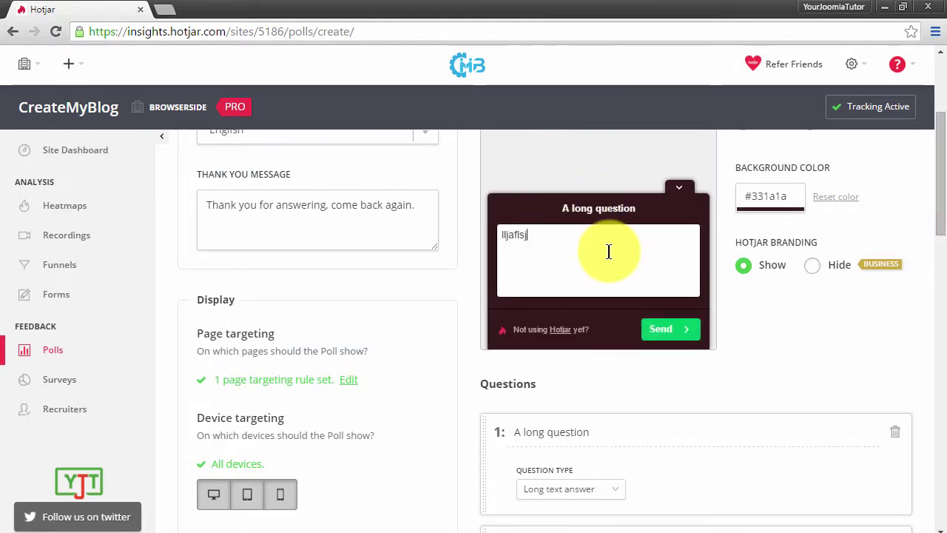
Send the long answer, choose No thanks, then answer 'one' on the single answer question.
click(647, 327)
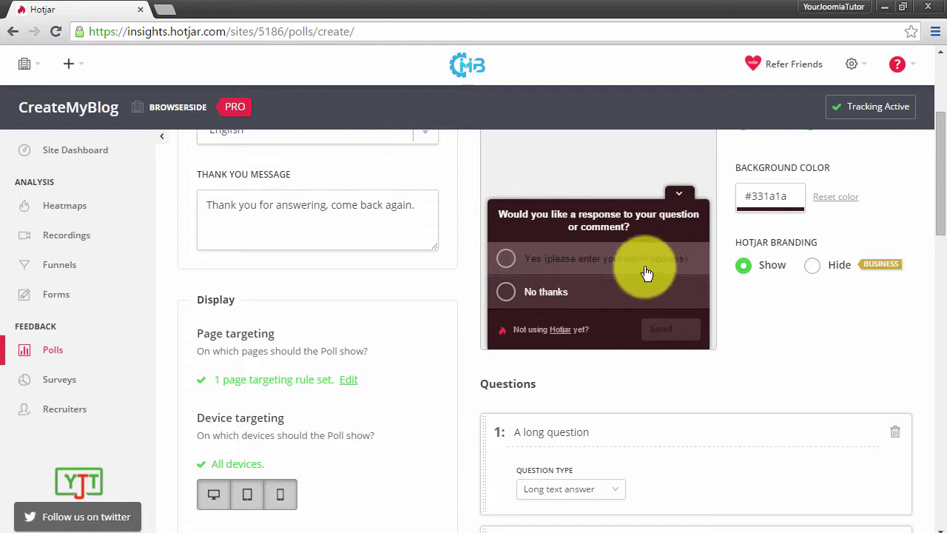
click(562, 290)
click(681, 332)
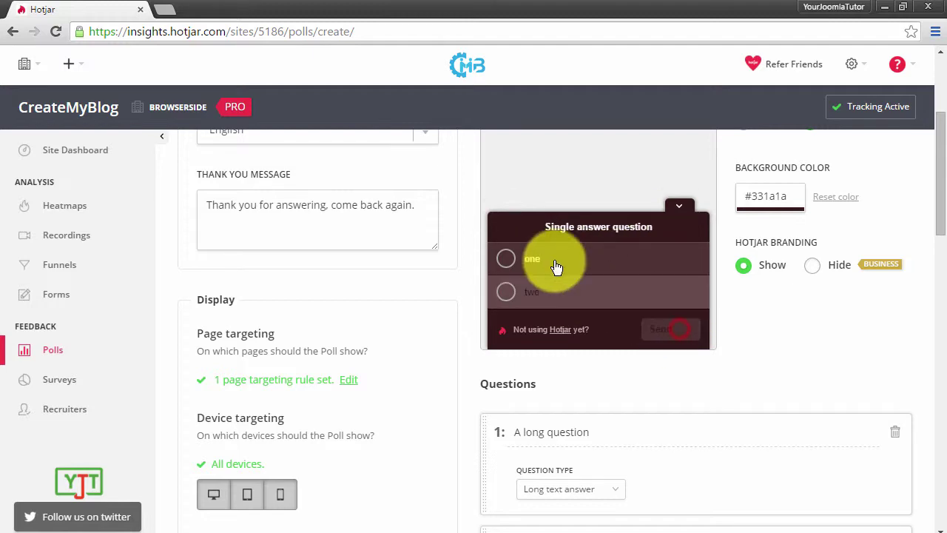
drag(938, 215, 658, 333)
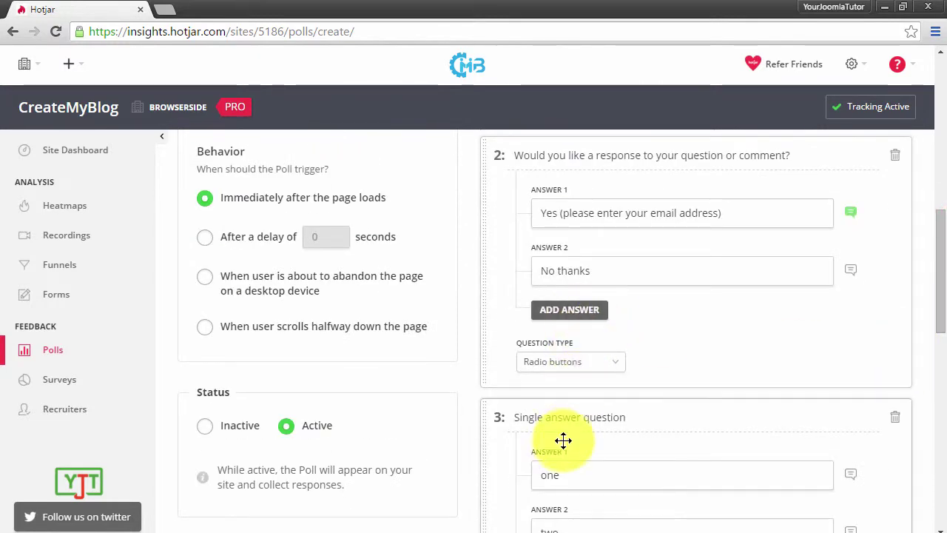
drag(935, 296, 932, 180)
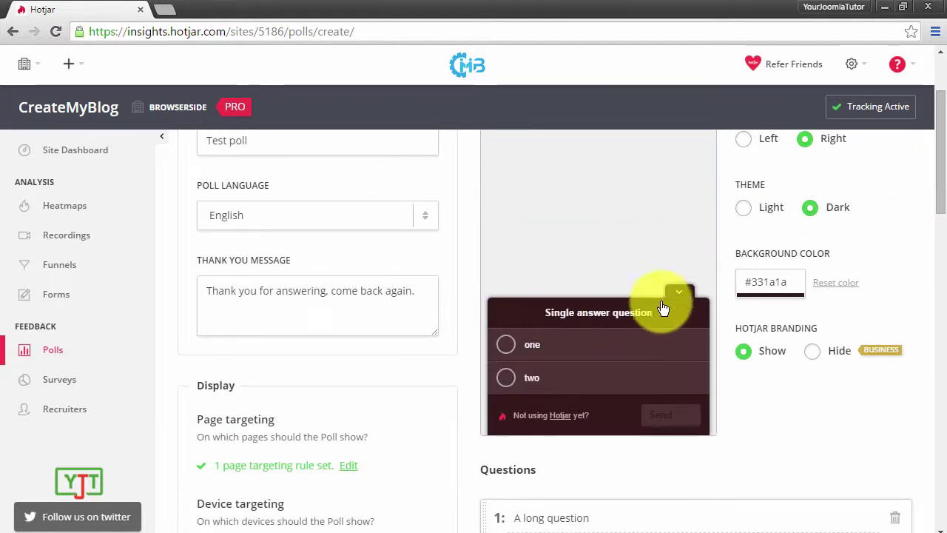
click(567, 376)
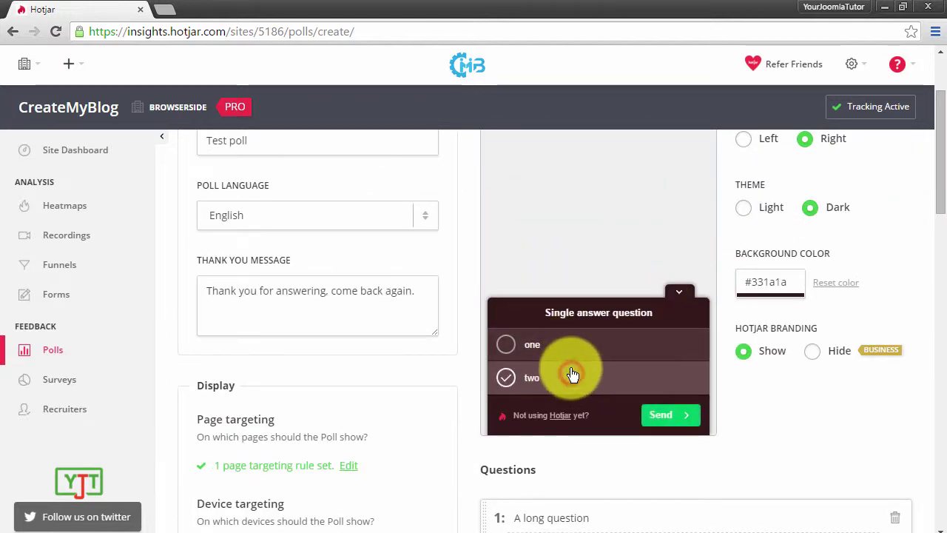
click(570, 345)
click(680, 420)
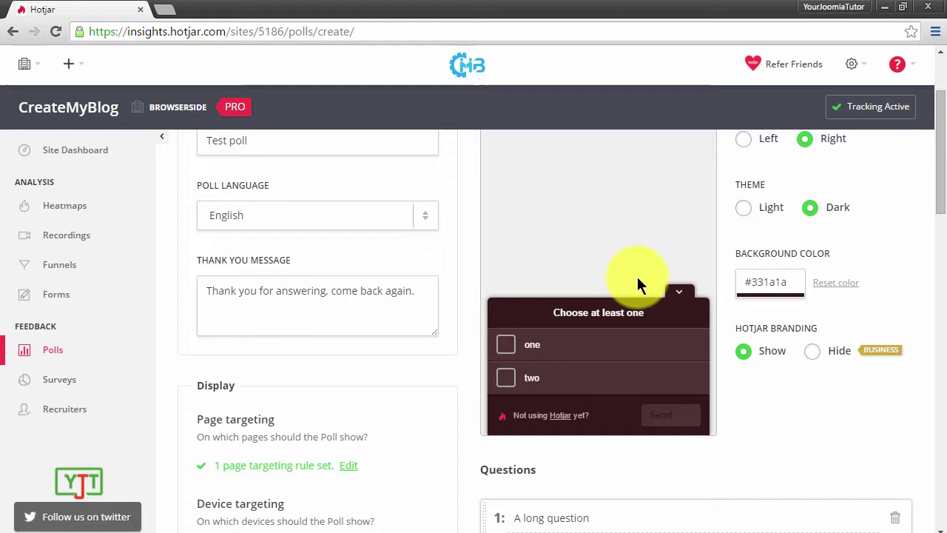
Tick only 'two' on Choose at least one and advance to the Rate us question.
drag(937, 185, 937, 319)
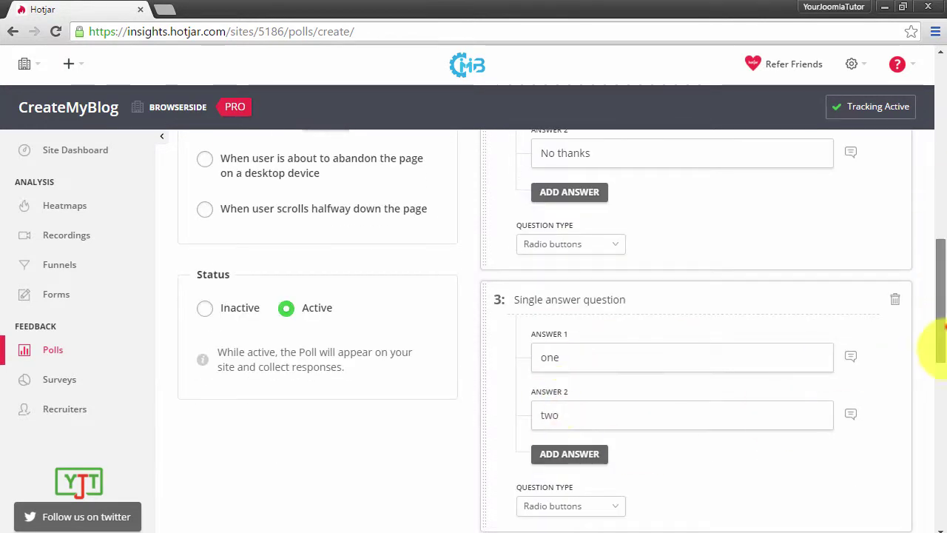
scroll(930, 348, down, 3)
drag(938, 355, 935, 185)
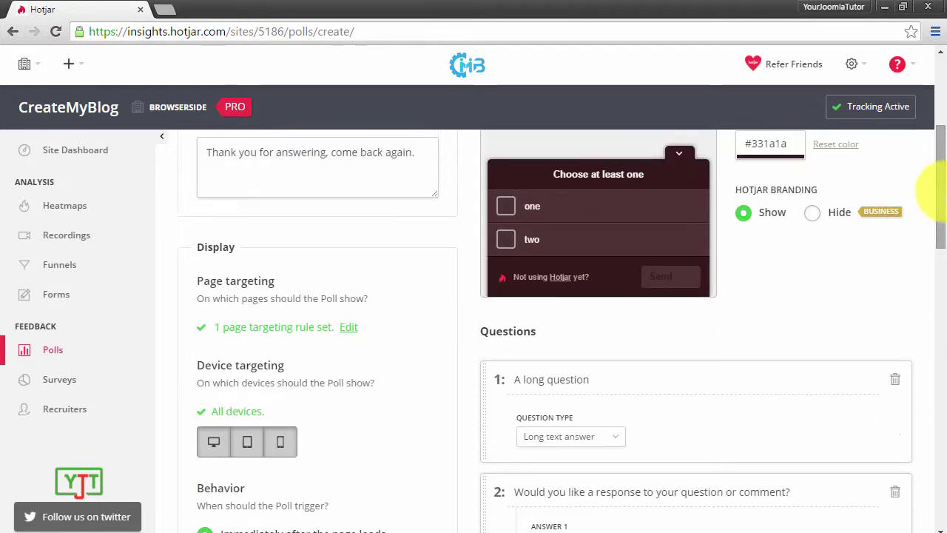
click(533, 207)
click(550, 243)
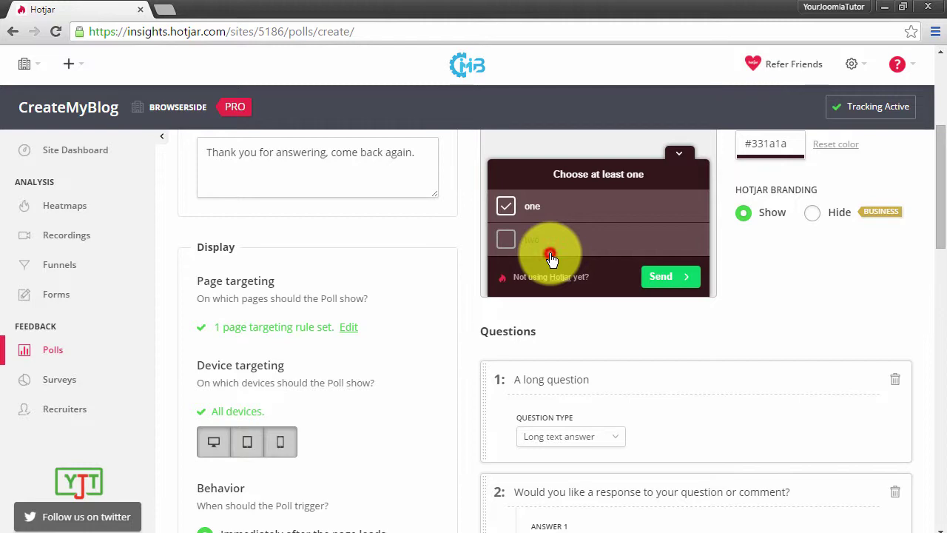
click(554, 206)
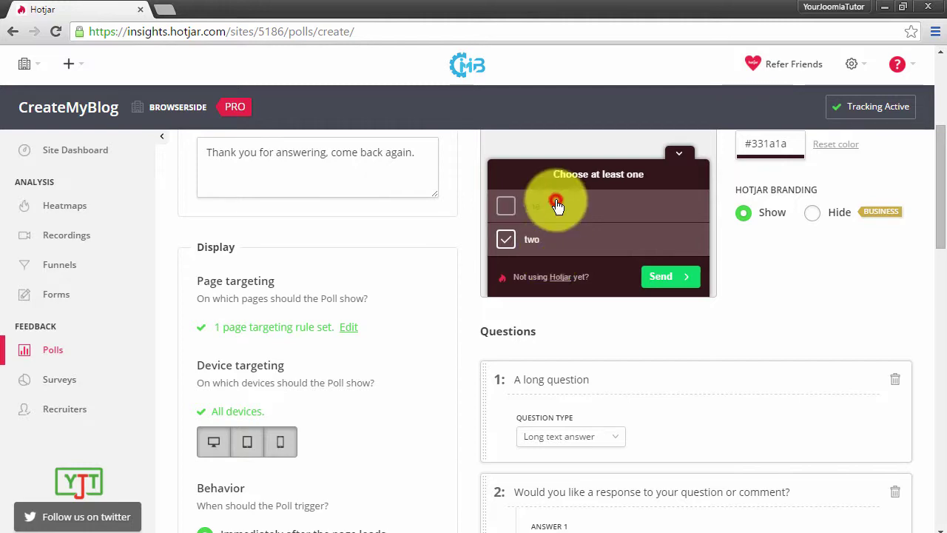
click(666, 276)
drag(938, 207, 930, 407)
Go over the Rate us low and high score labels, 'Very good' and 'Very bad'.
scroll(605, 298, down, 3)
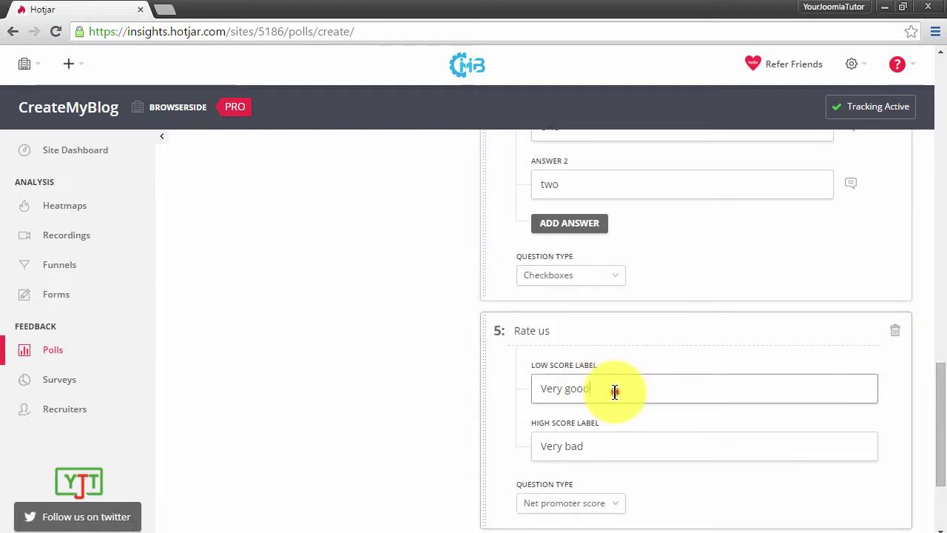
double_click(613, 392)
drag(613, 391, 523, 333)
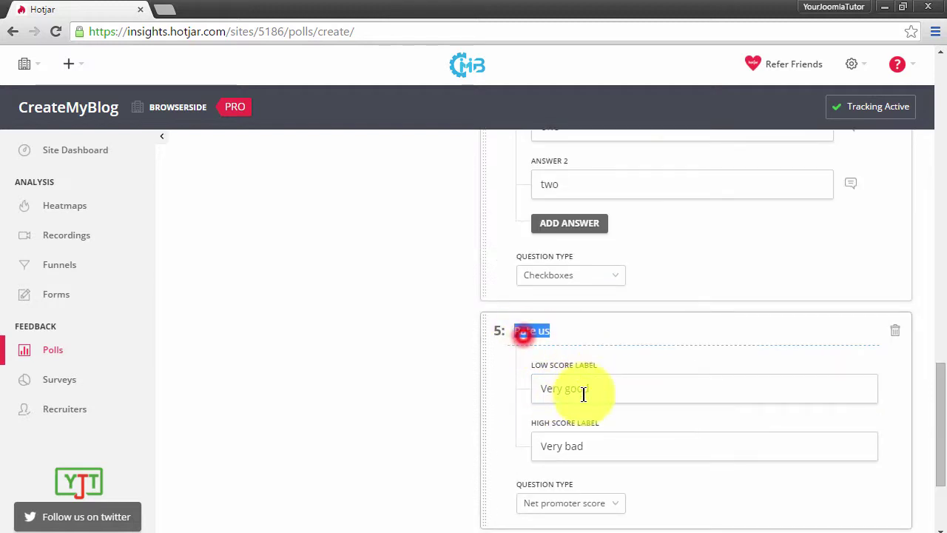
triple_click(568, 387)
triple_click(558, 450)
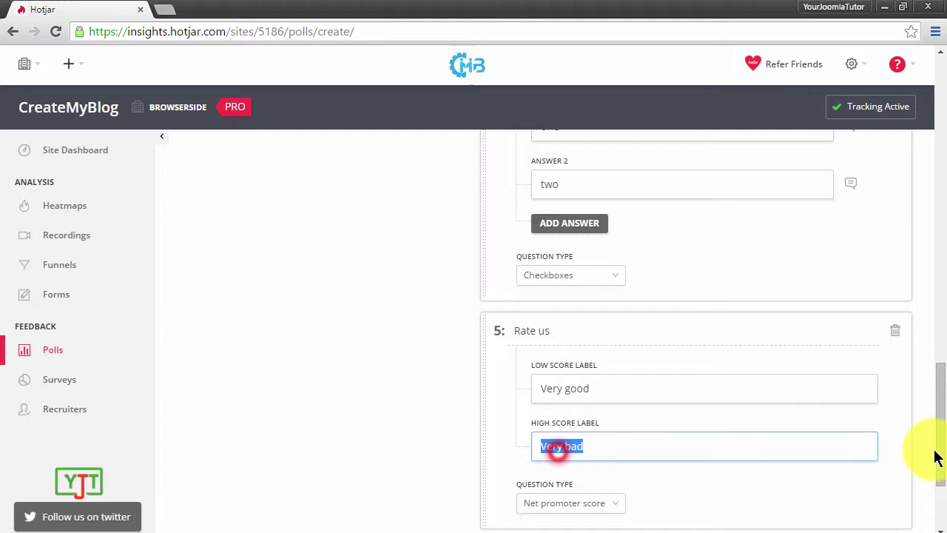
drag(938, 456, 938, 198)
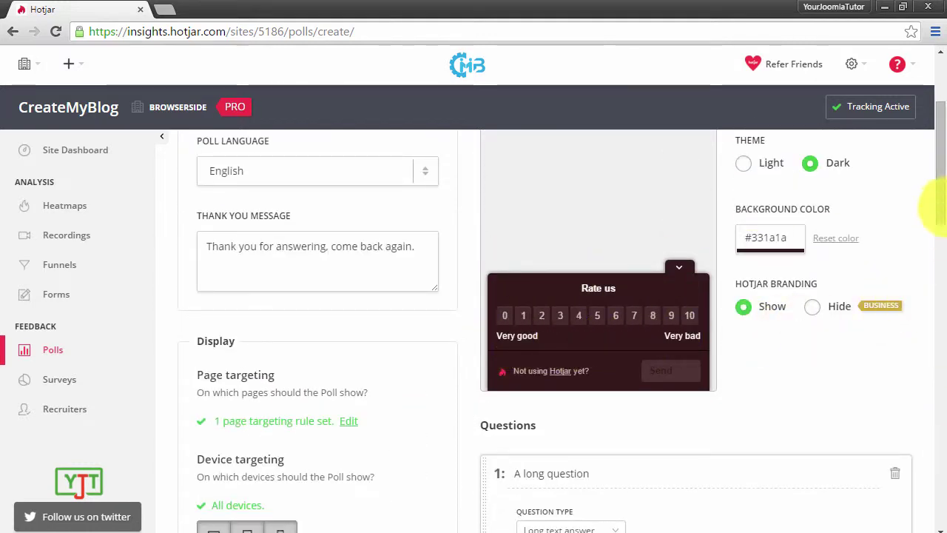
Send a rating of 6 in the preview to reach the thank-you message.
scroll(938, 207, down, 1)
click(616, 245)
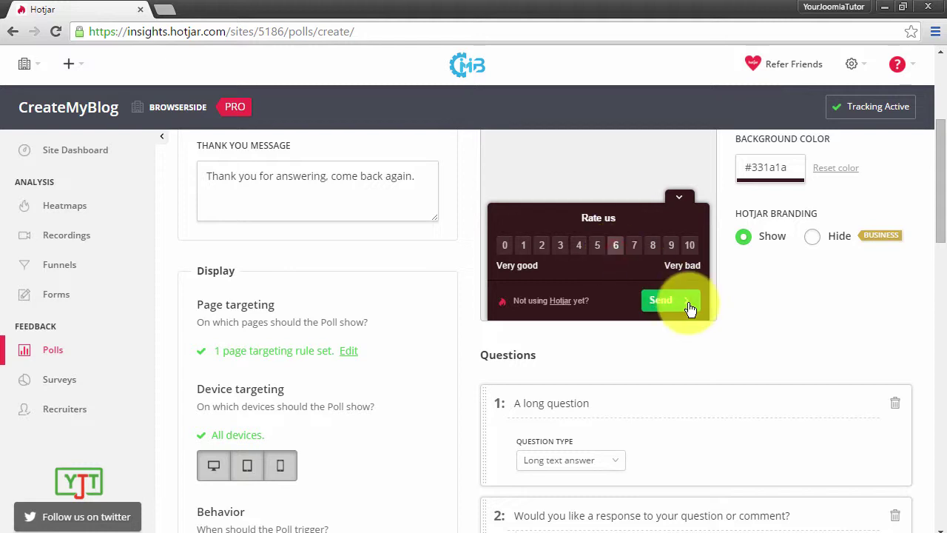
click(690, 309)
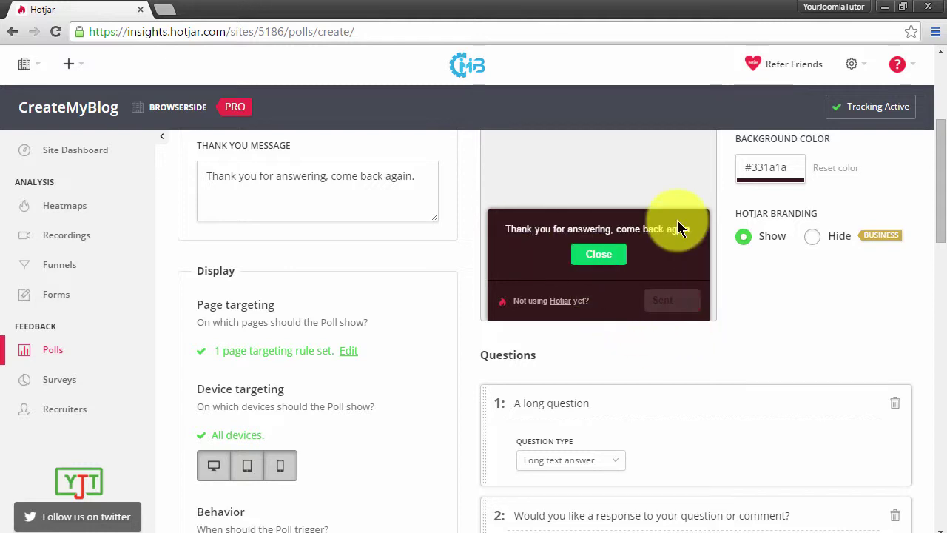
drag(941, 185, 941, 141)
triple_click(313, 349)
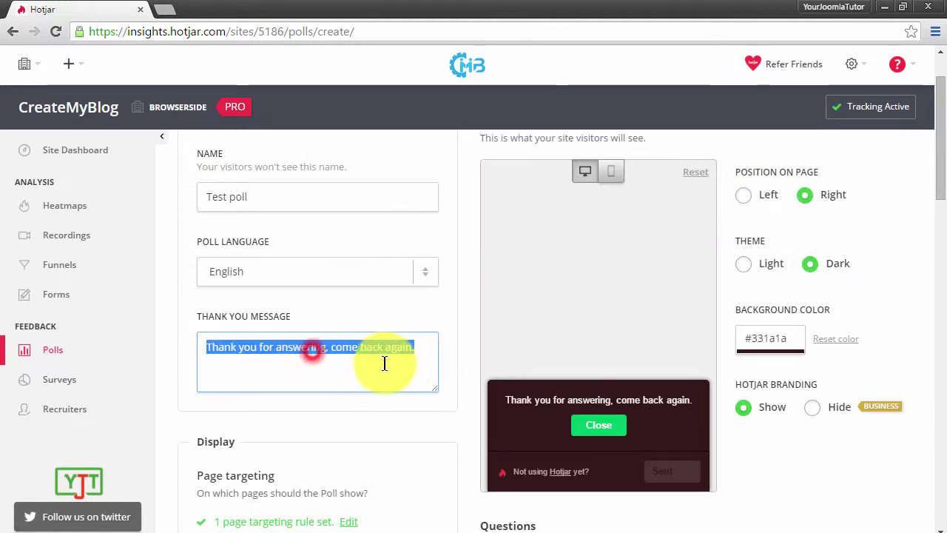
click(340, 363)
scroll(820, 291, down, 1)
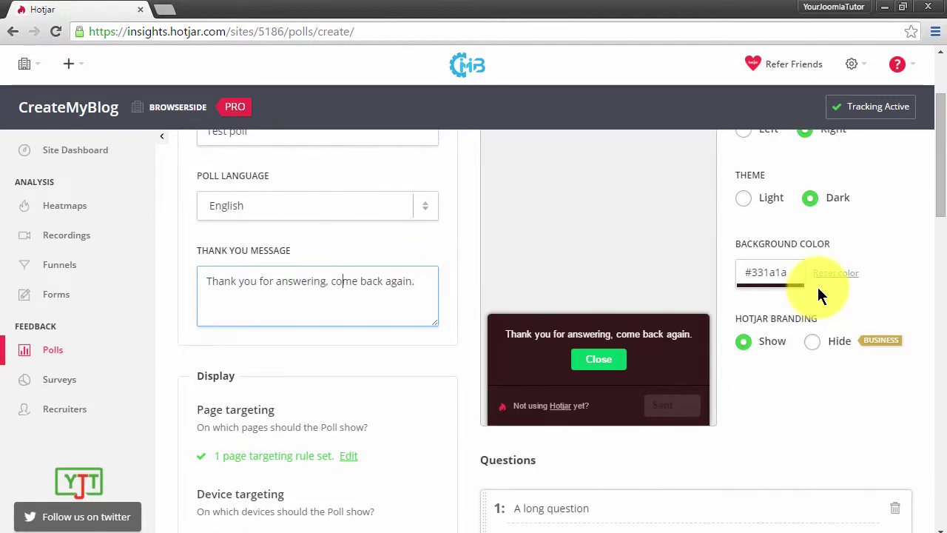
scroll(818, 288, down, 10)
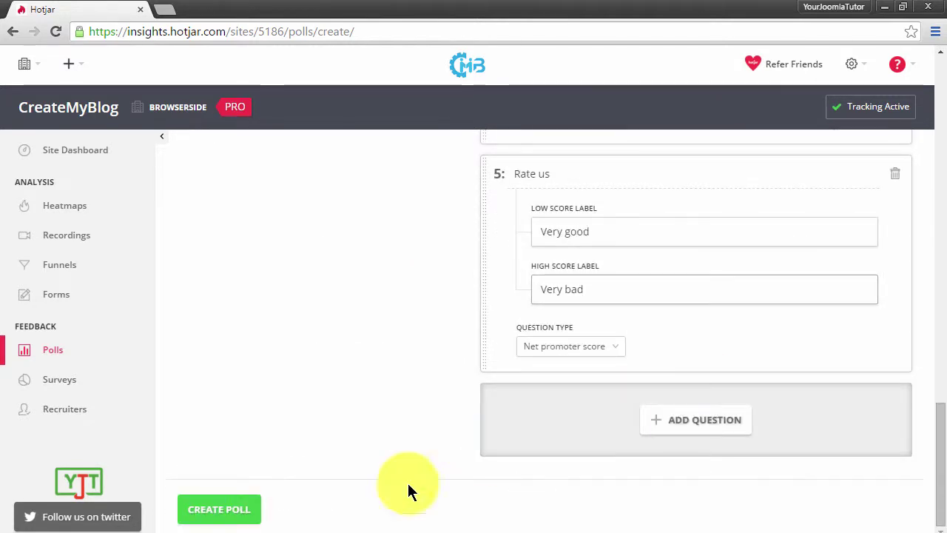
Create the poll so Test poll appears as Active in Polls, then reopen it in Edit.
click(231, 510)
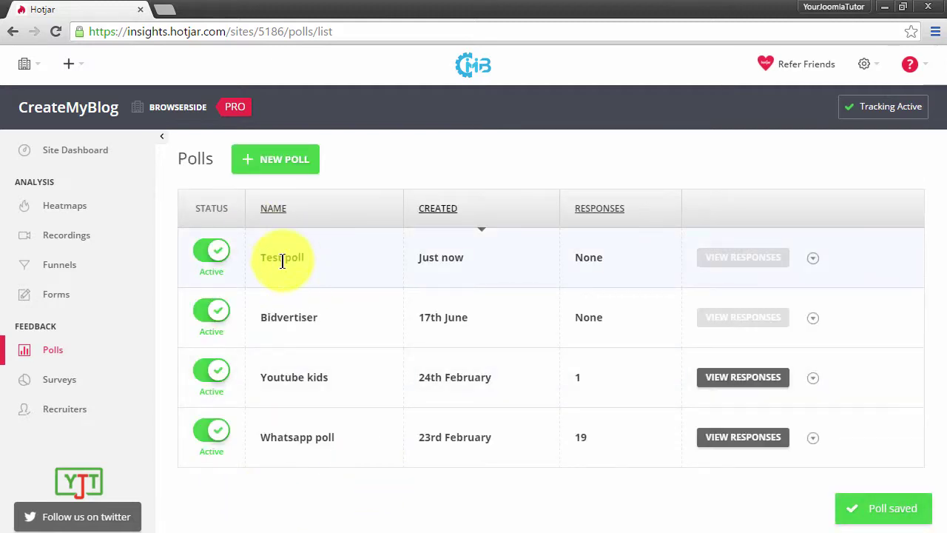
click(813, 258)
click(768, 293)
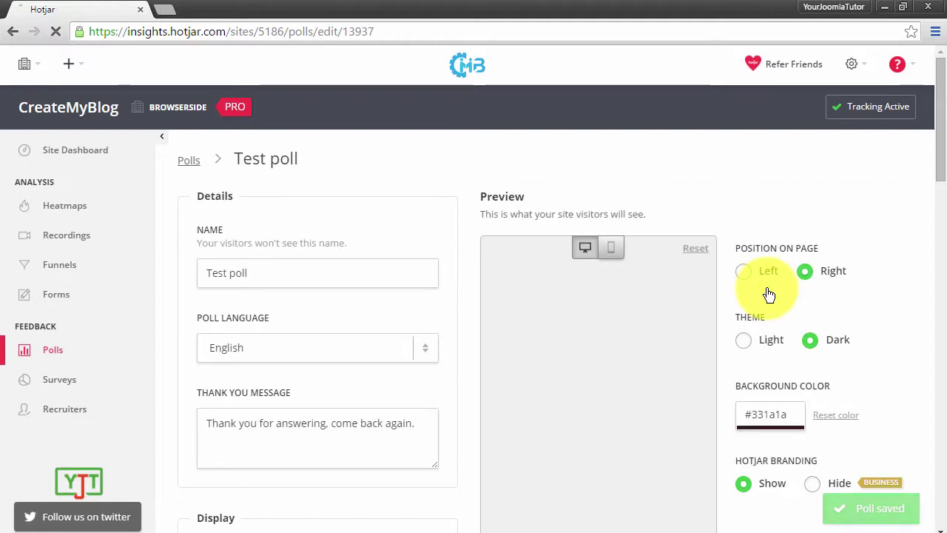